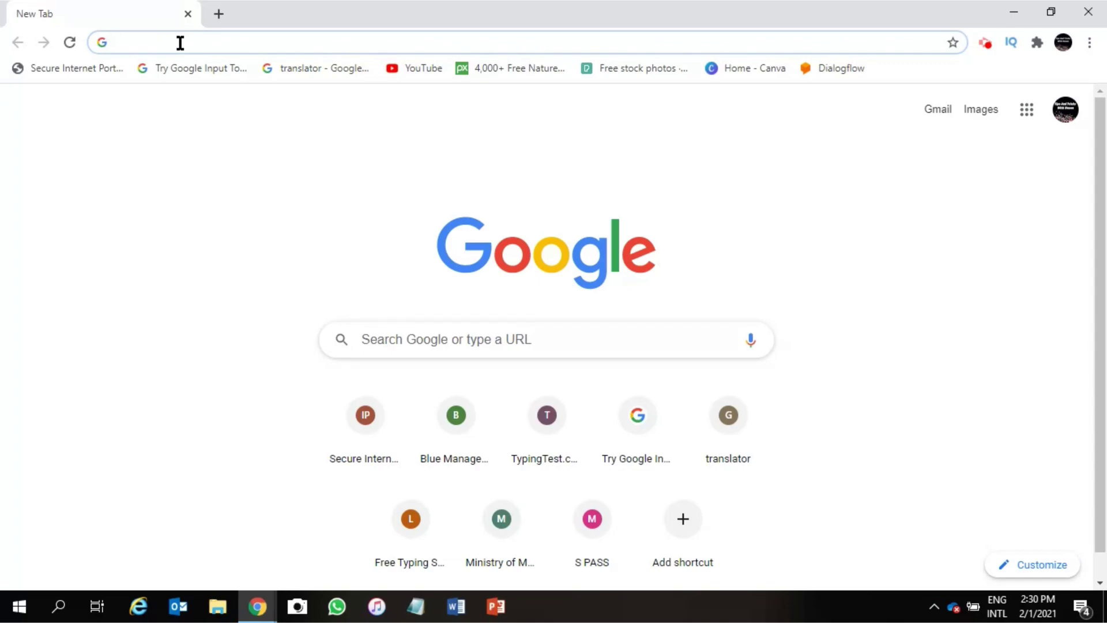
Step: Run a Google search for 'remove bg' from the address bar
{"action": "left_click", "coordinate": [180, 43]}
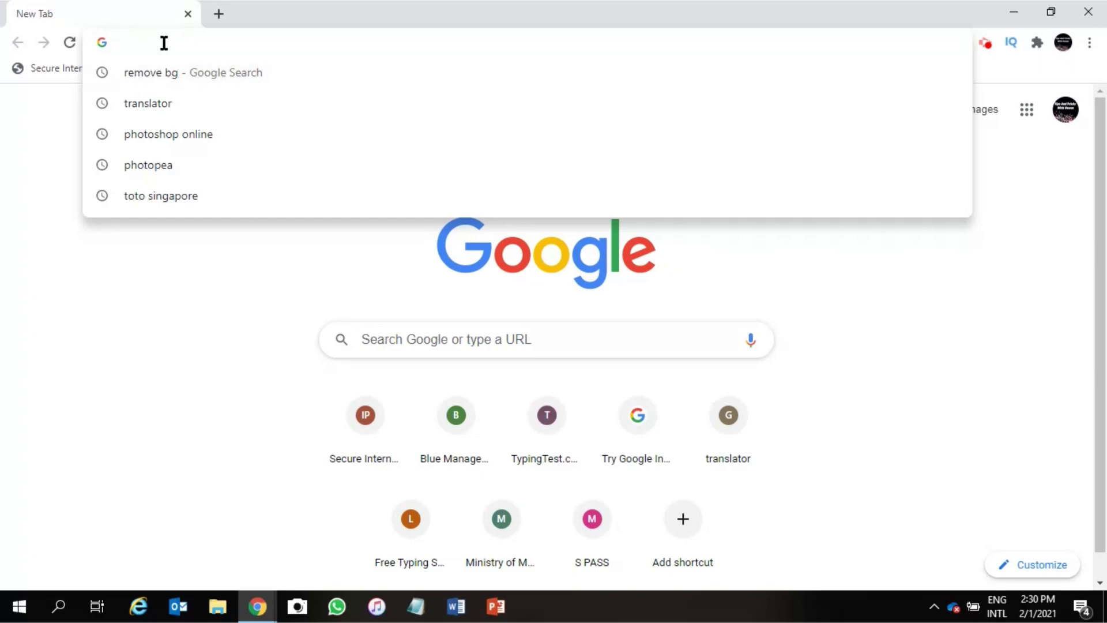
{"action": "type", "text": "remove"}
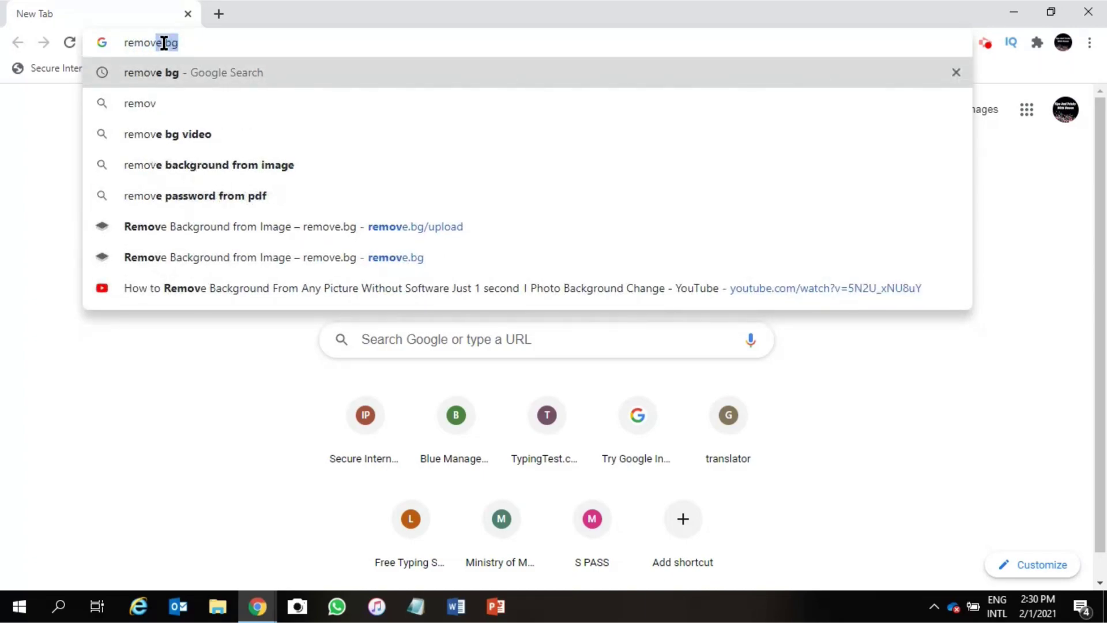
{"action": "type", "text": " bg"}
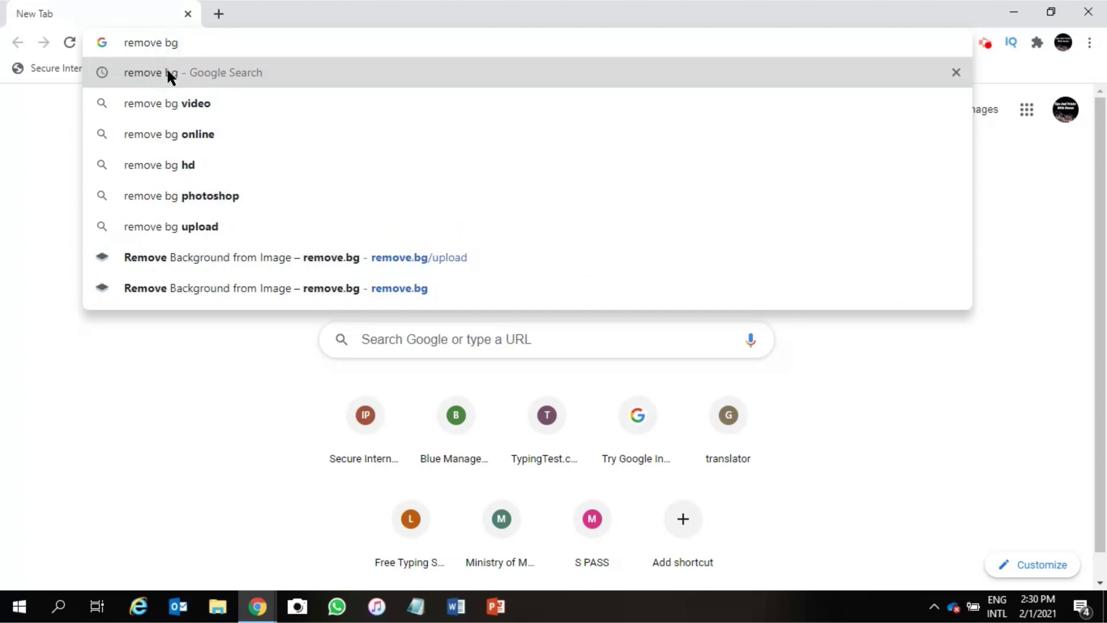
{"action": "key", "text": "Return"}
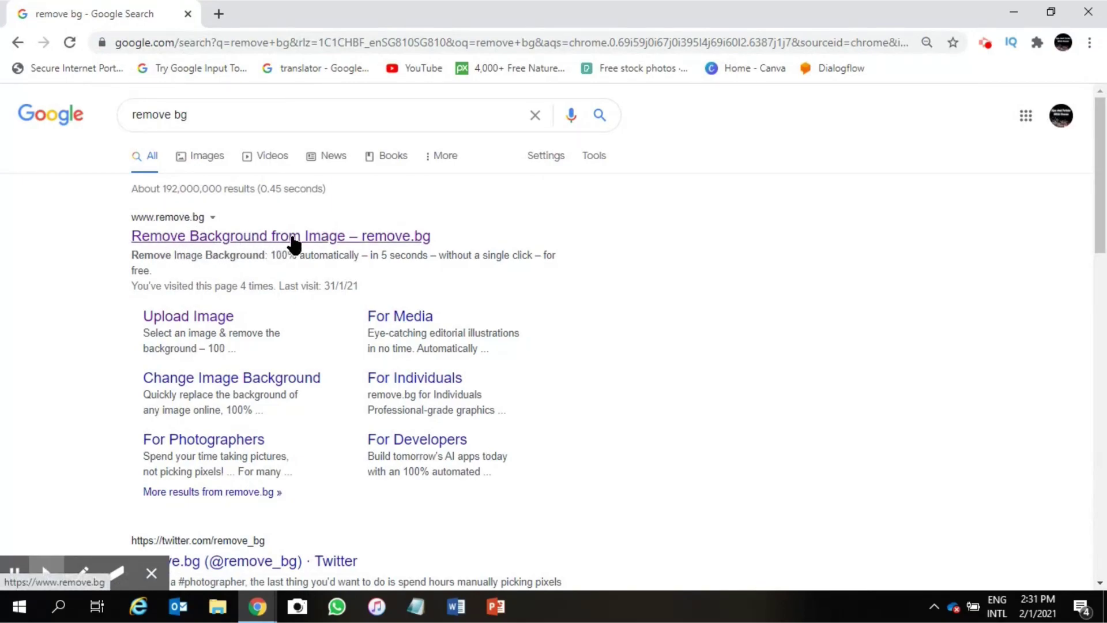
Step: Open the 'Remove Background from Image – remove.bg' result and scroll to the upload area
{"action": "left_click", "coordinate": [311, 238]}
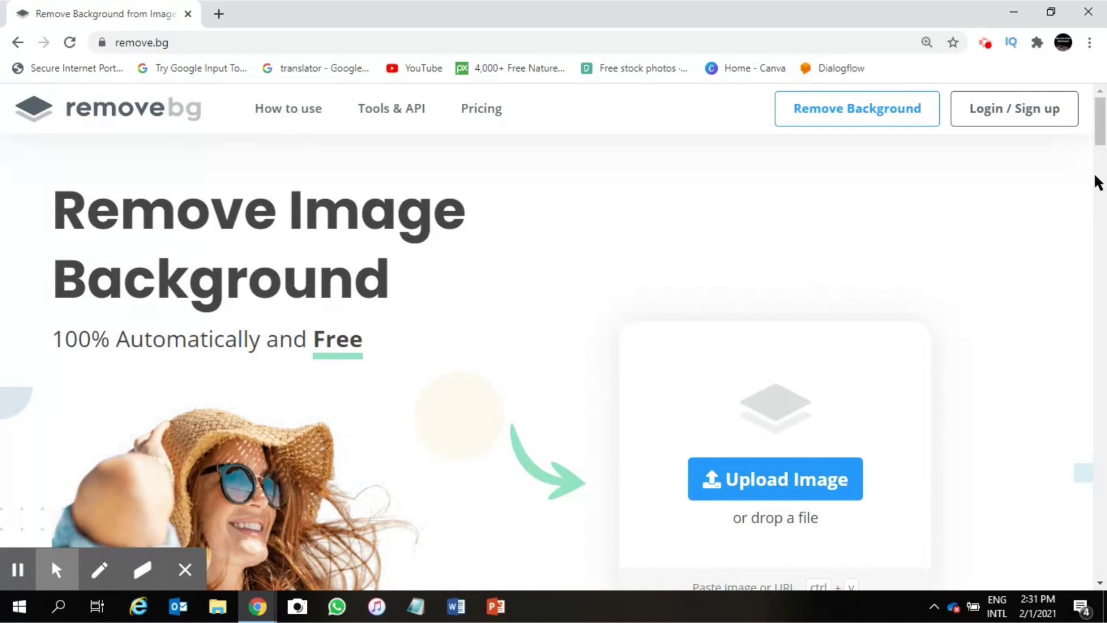
{"action": "left_click_drag", "start_coordinate": [1097, 123], "coordinate": [1100, 148]}
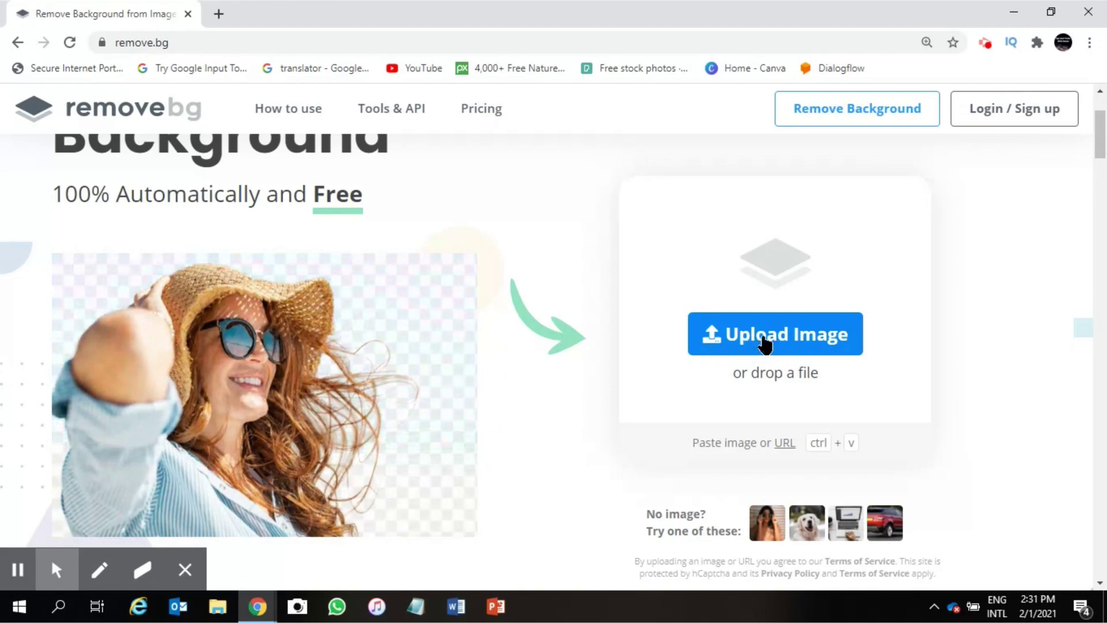
Step: Start an image upload and browse to the pexels photo shortcuts on the Desktop
{"action": "left_click", "coordinate": [771, 346]}
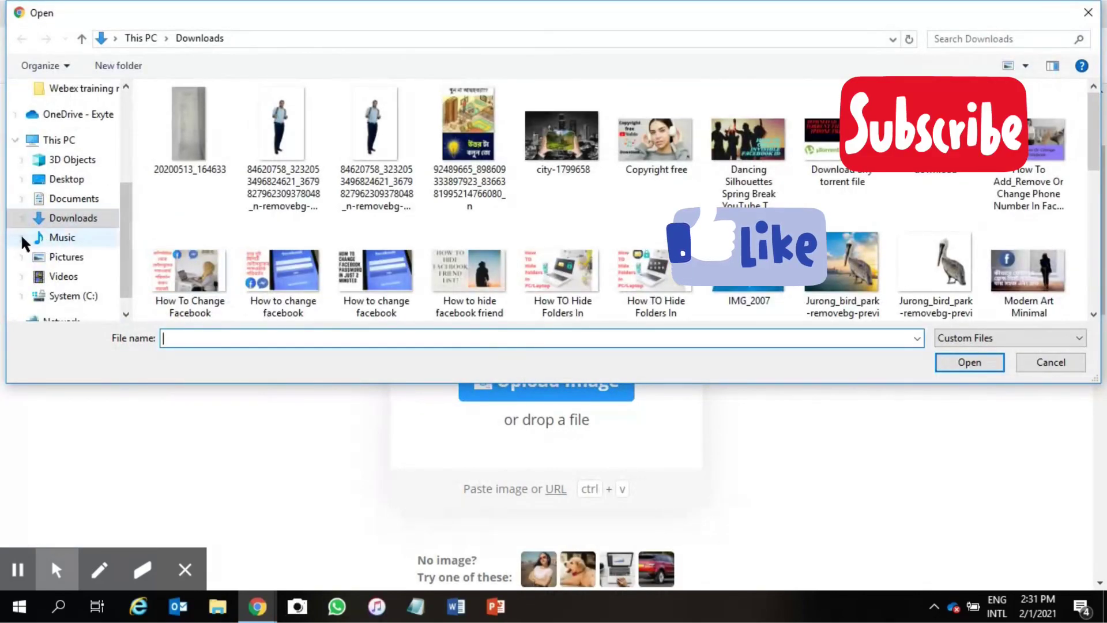
{"action": "left_click", "coordinate": [69, 181]}
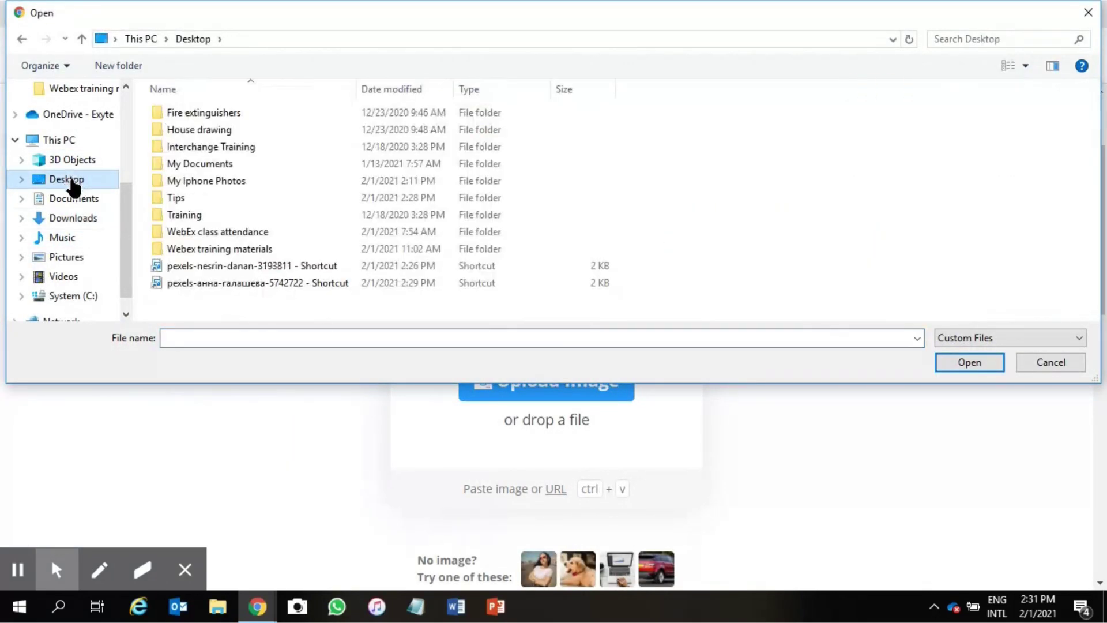
{"action": "right_click", "coordinate": [230, 265]}
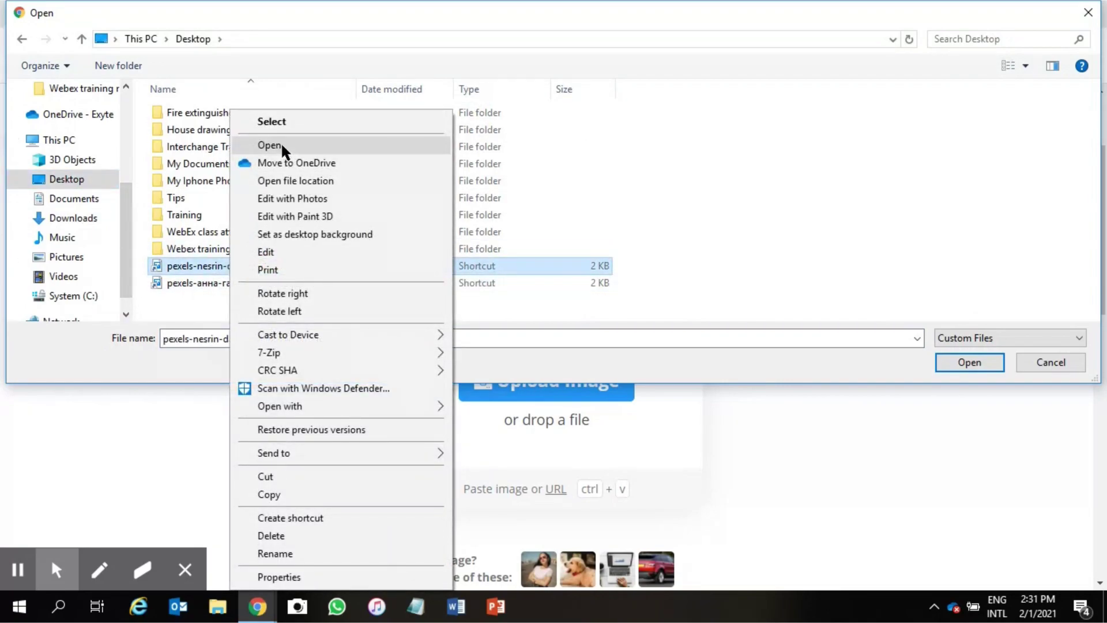
{"action": "left_click", "coordinate": [282, 146]}
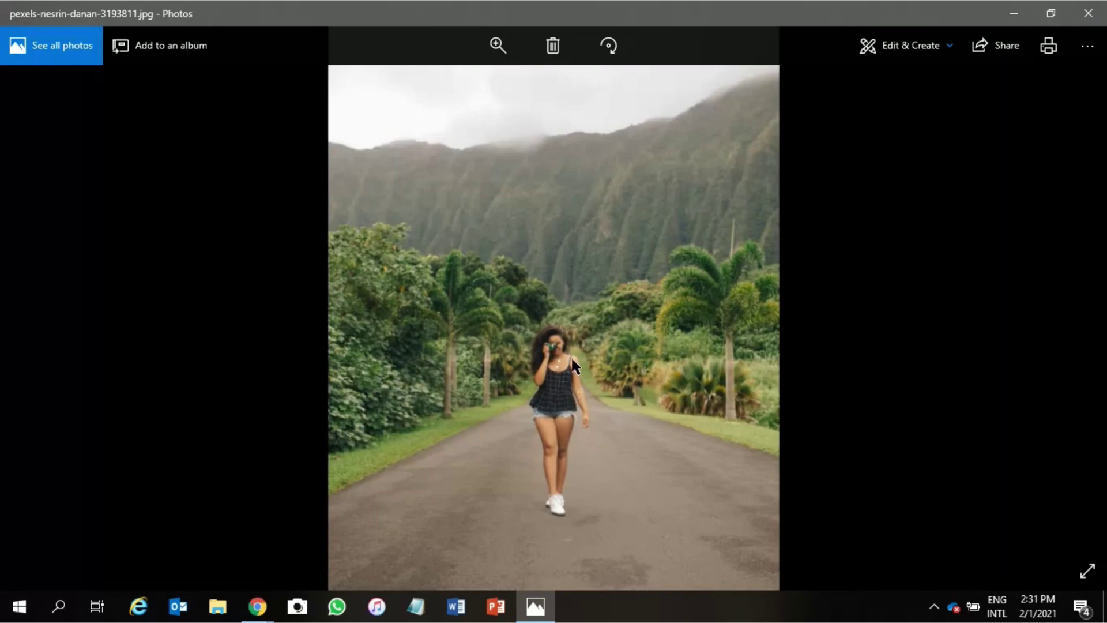
{"action": "scroll", "coordinate": [571, 355], "scroll_direction": "up", "scroll_amount": 2}
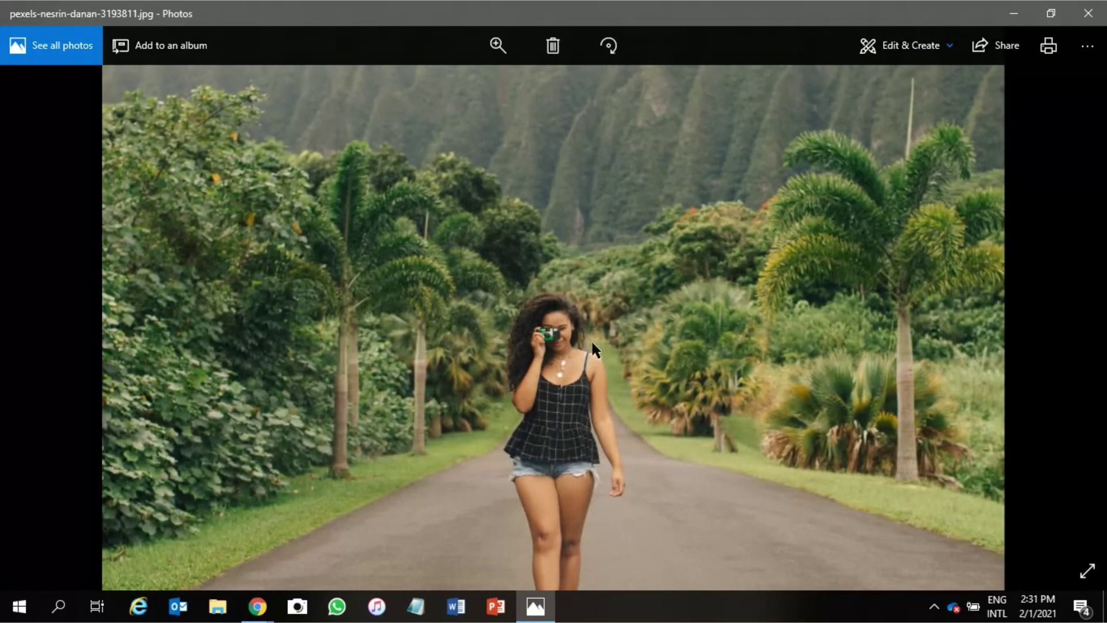
{"action": "scroll", "coordinate": [605, 206], "scroll_direction": "down", "scroll_amount": 2}
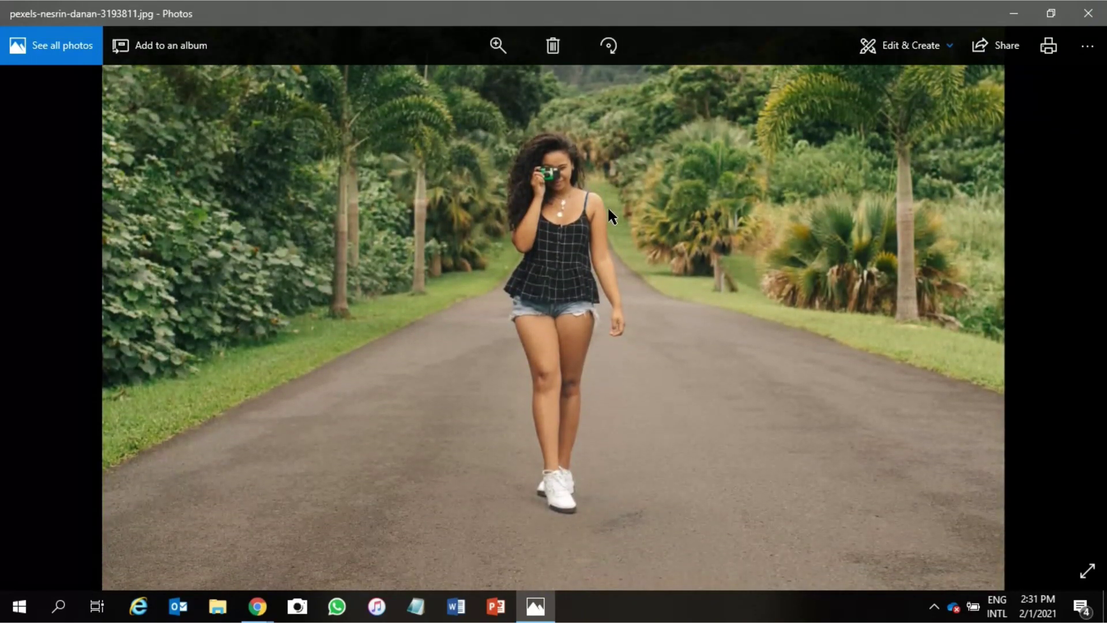
{"action": "scroll", "coordinate": [607, 205], "scroll_direction": "down", "scroll_amount": 1}
Step: Close the photo preview and select the woman's pexels photo for background removal
{"action": "left_click", "coordinate": [1088, 13]}
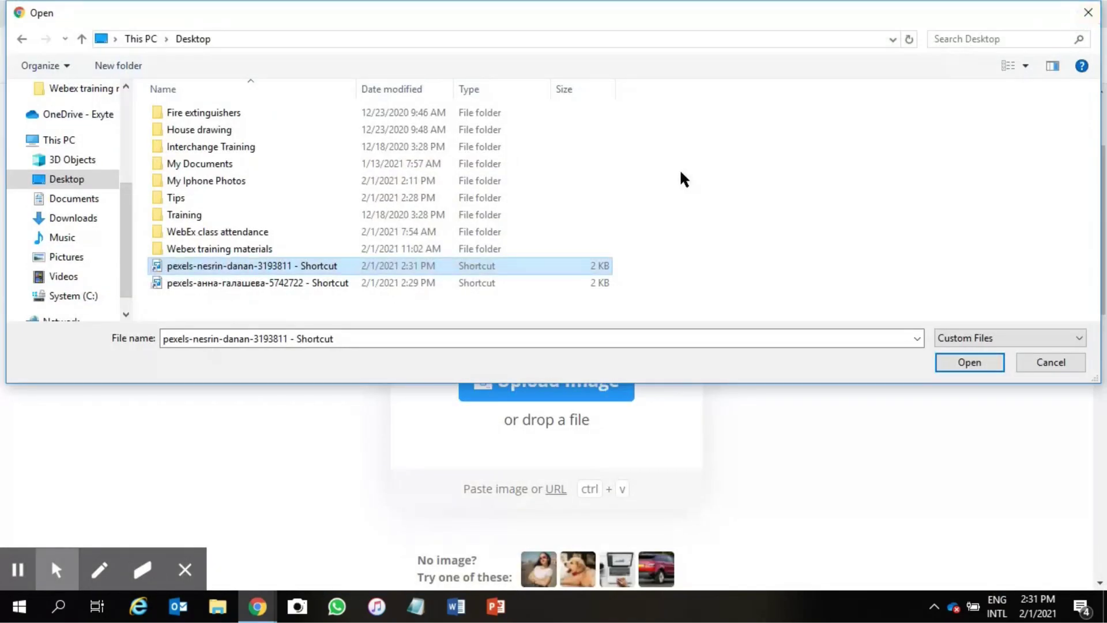
{"action": "right_click", "coordinate": [248, 266]}
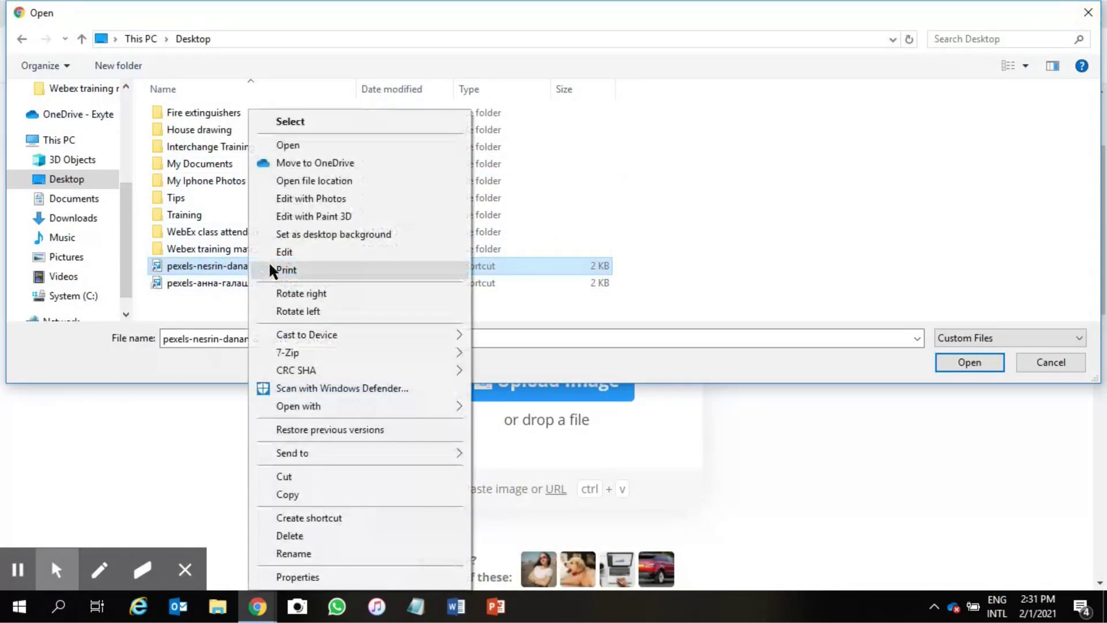
{"action": "left_click", "coordinate": [311, 132]}
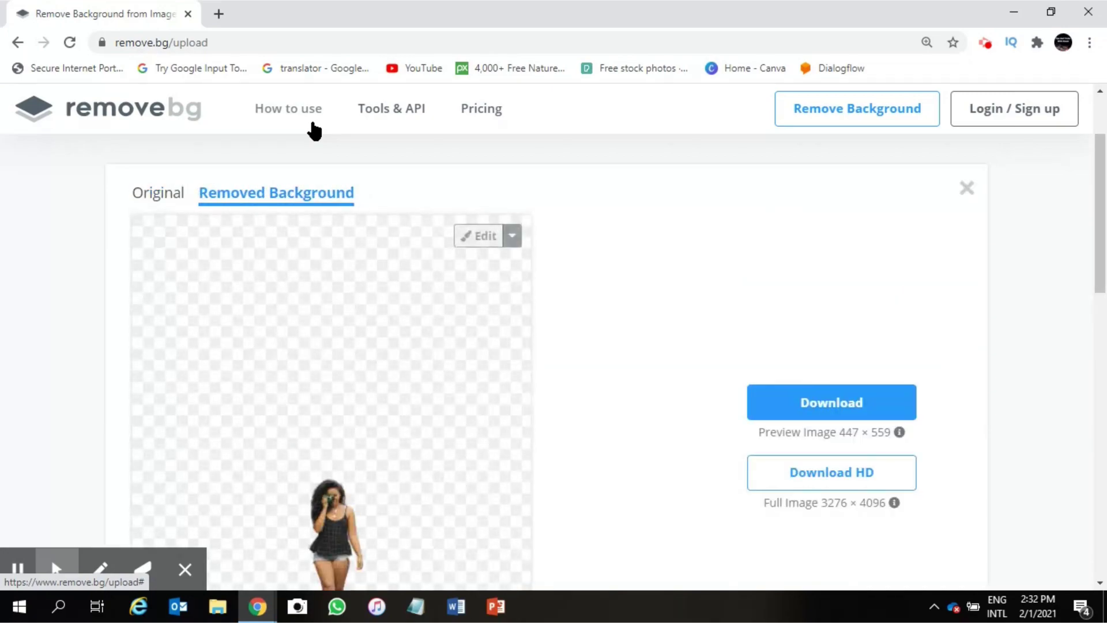
Step: Download the 447 × 559 preview-size cutout of the woman
{"action": "left_click_drag", "start_coordinate": [1100, 176], "coordinate": [1103, 243]}
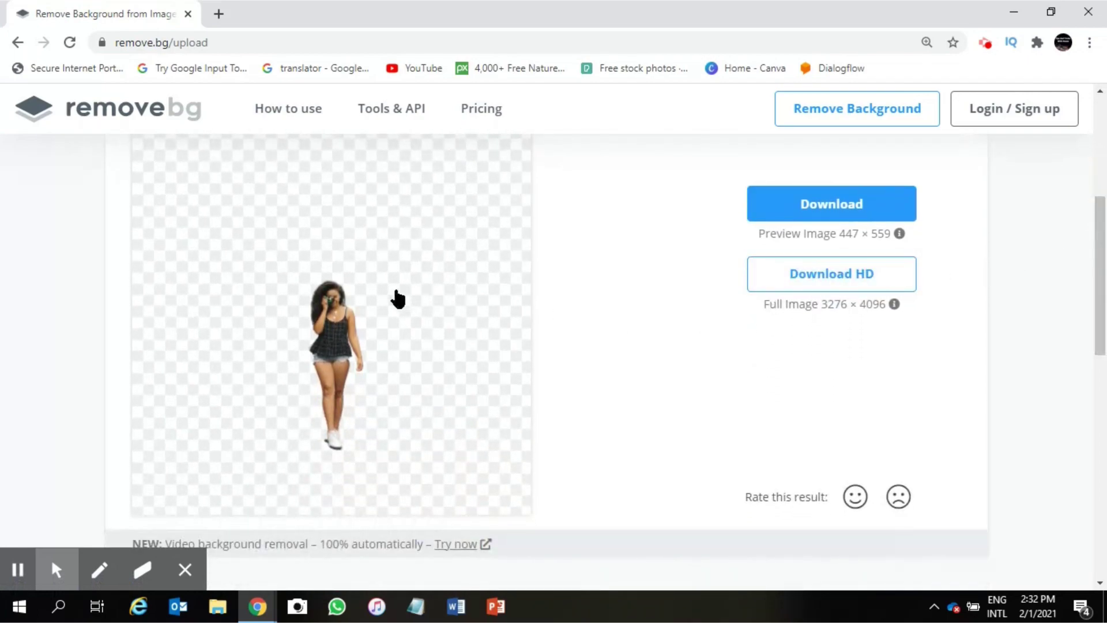
{"action": "scroll", "coordinate": [352, 326], "scroll_direction": "up", "scroll_amount": 3}
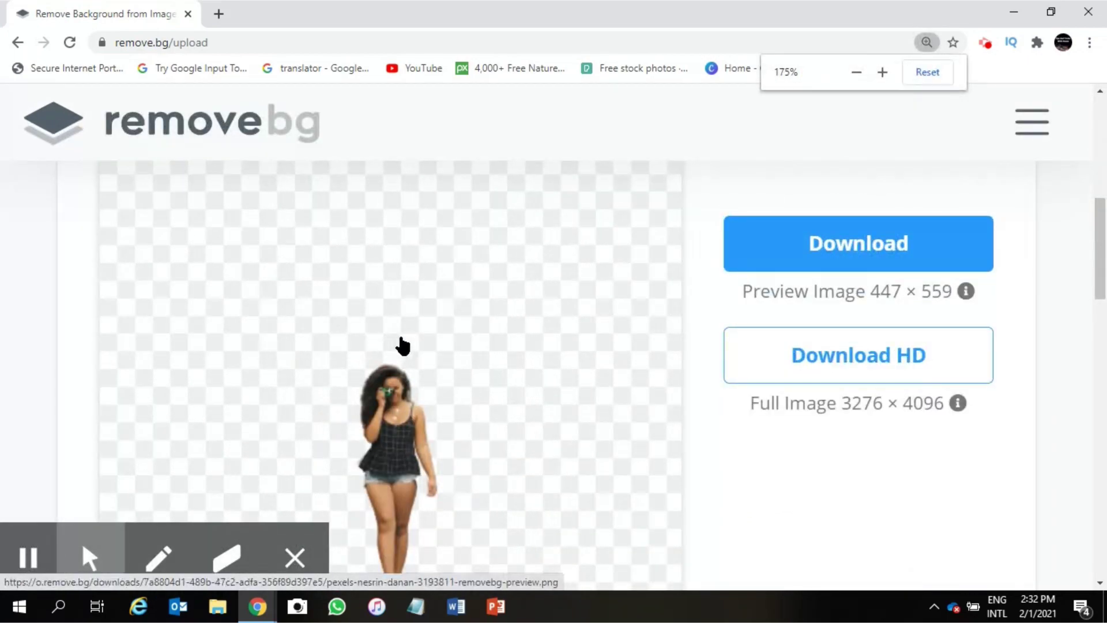
{"action": "scroll", "coordinate": [409, 344], "scroll_direction": "down", "scroll_amount": 3}
{"action": "scroll", "coordinate": [417, 344], "scroll_direction": "down", "scroll_amount": 1}
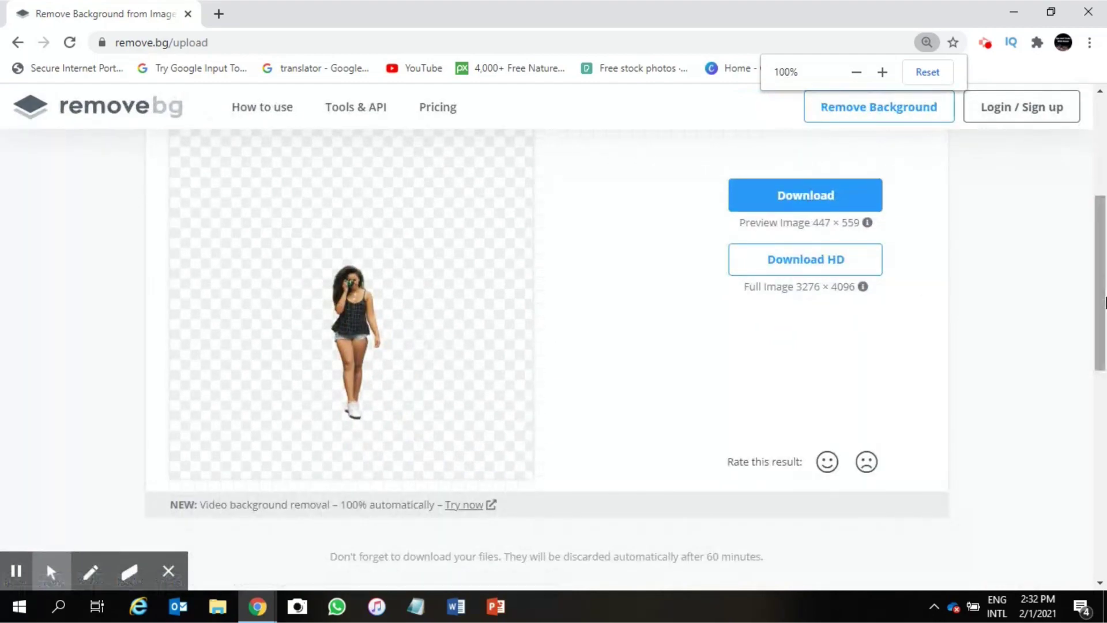
{"action": "left_click_drag", "start_coordinate": [1102, 298], "coordinate": [1102, 288]}
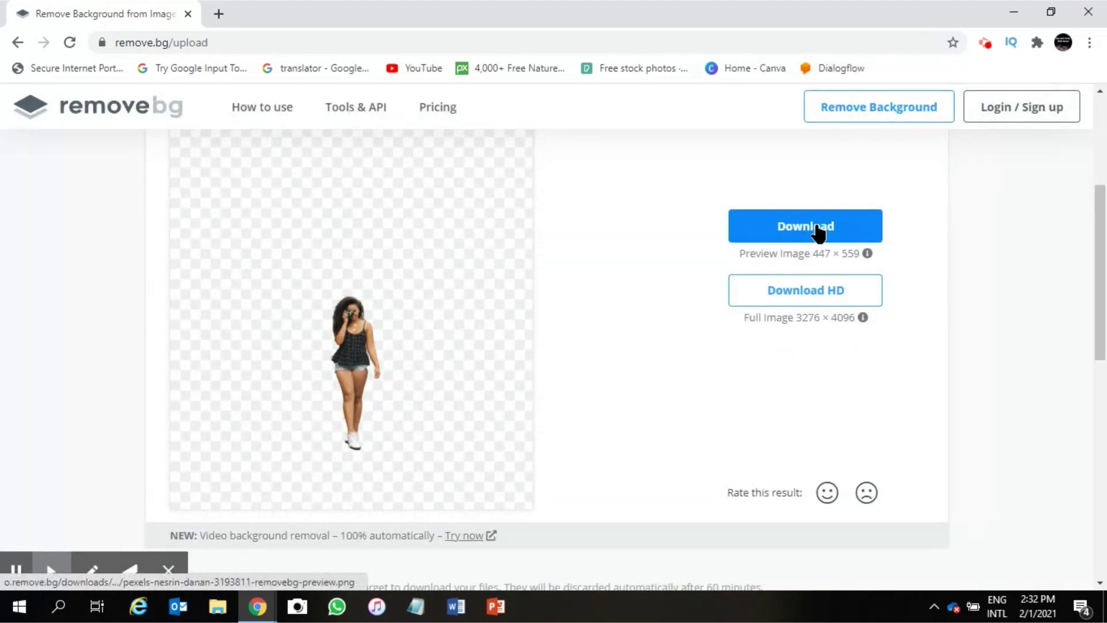
{"action": "left_click", "coordinate": [770, 239]}
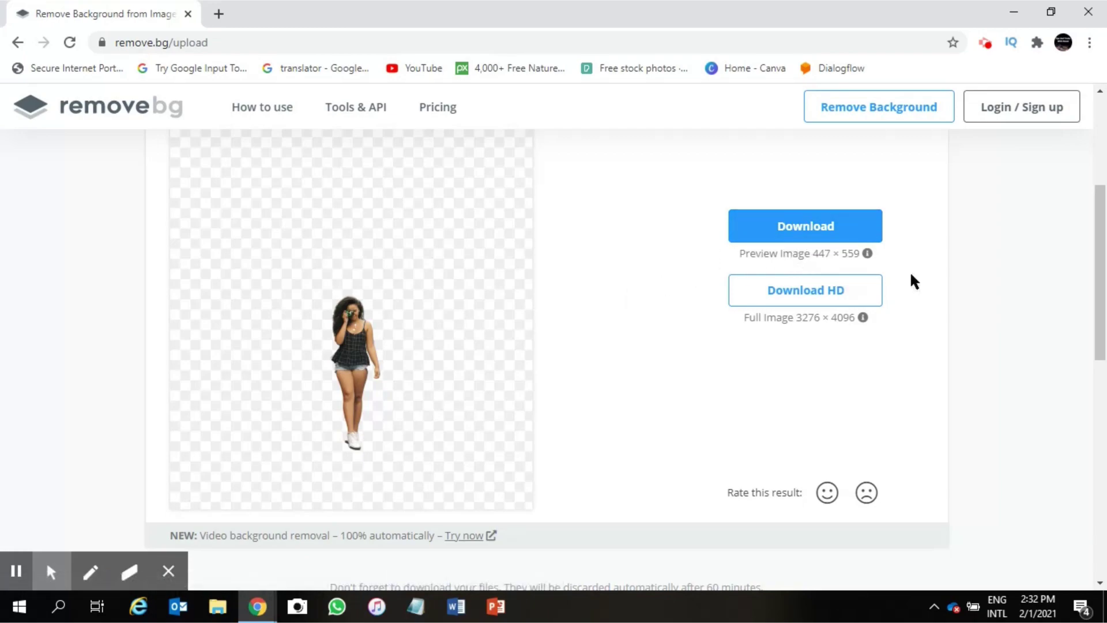
Step: Compare the Original photo with the Removed Background cutout
{"action": "left_click_drag", "start_coordinate": [1102, 289], "coordinate": [1067, 230]}
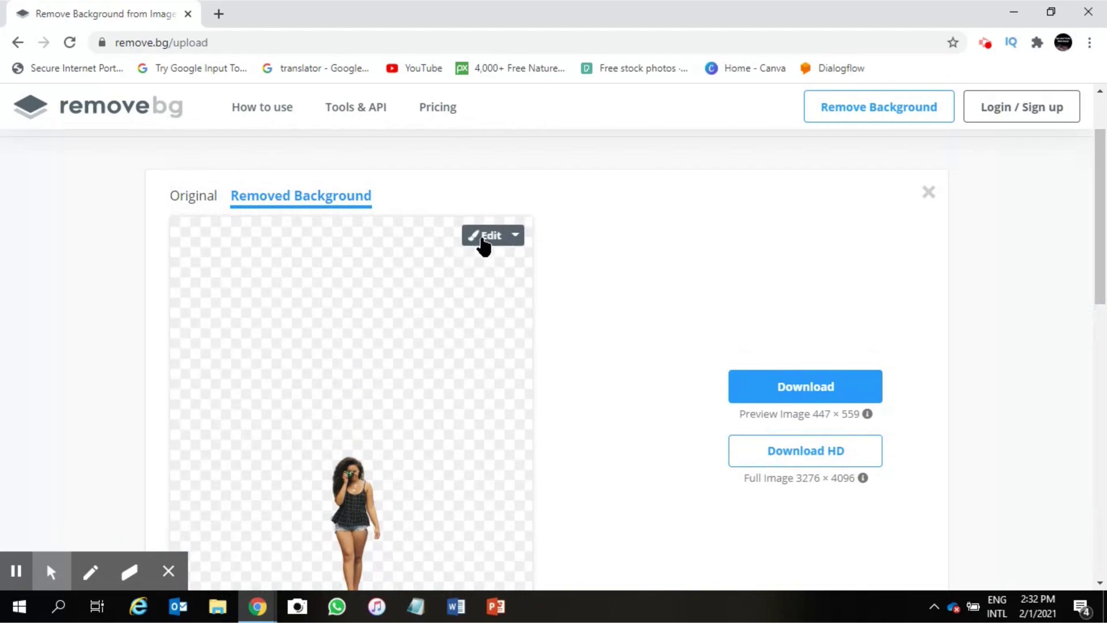
{"action": "left_click", "coordinate": [185, 200]}
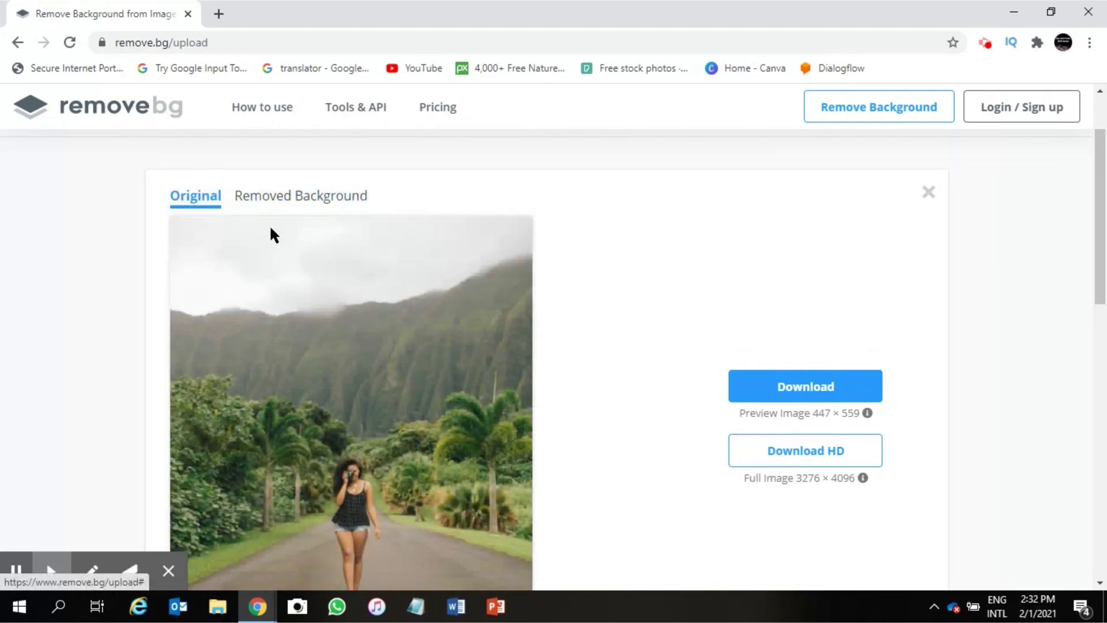
{"action": "left_click_drag", "start_coordinate": [1102, 237], "coordinate": [1067, 246]}
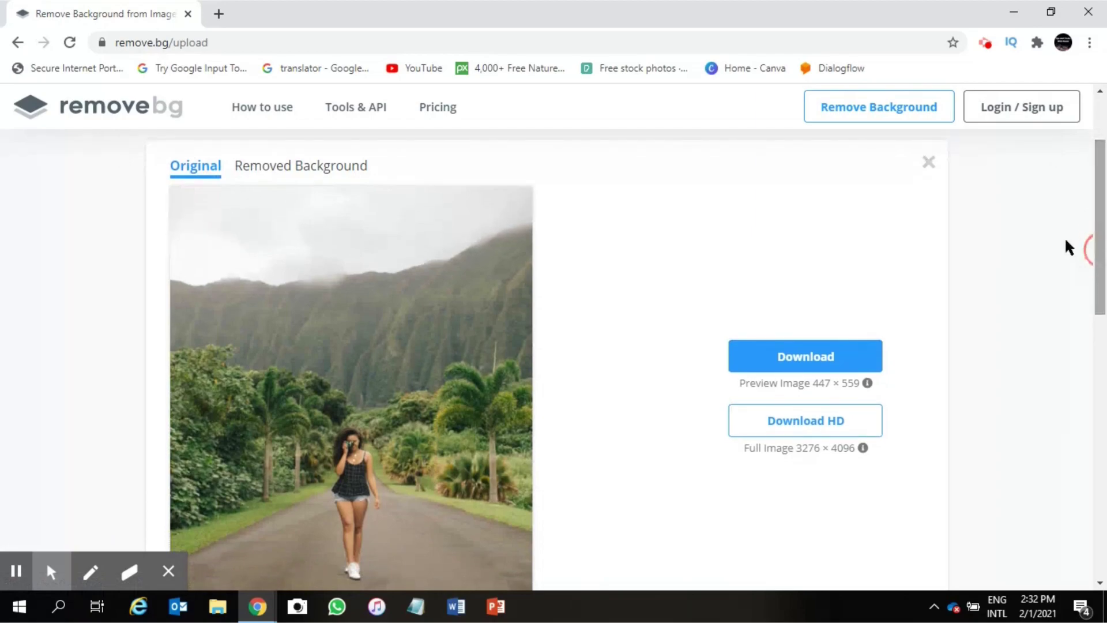
{"action": "left_click", "coordinate": [319, 167]}
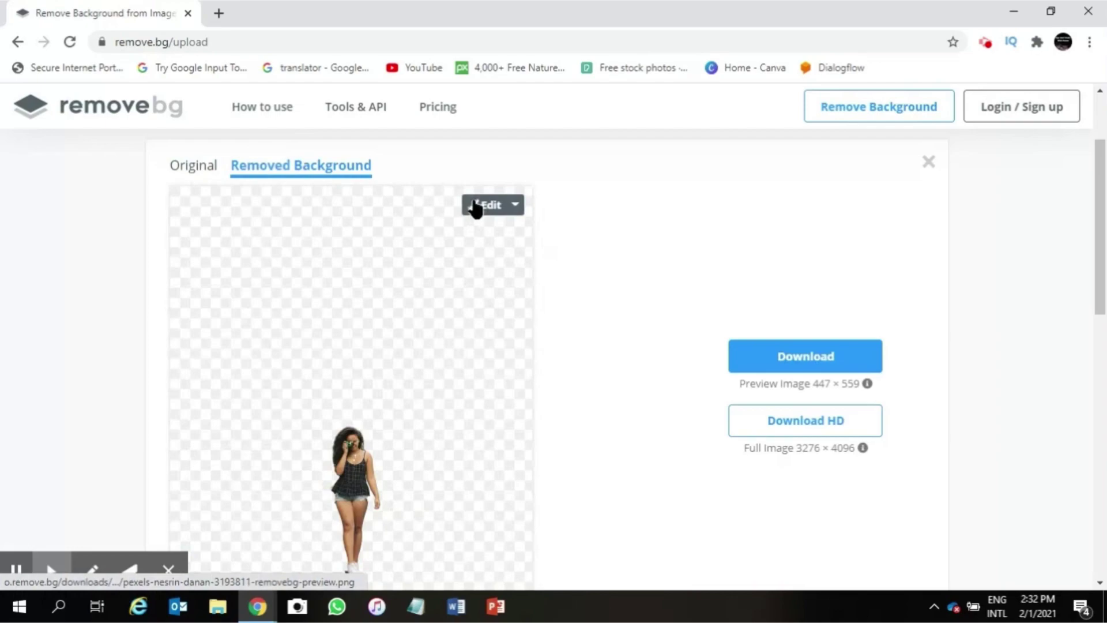
Step: In the background editor, try light, stronger and strongest blur, then return to no blur
{"action": "left_click", "coordinate": [476, 206]}
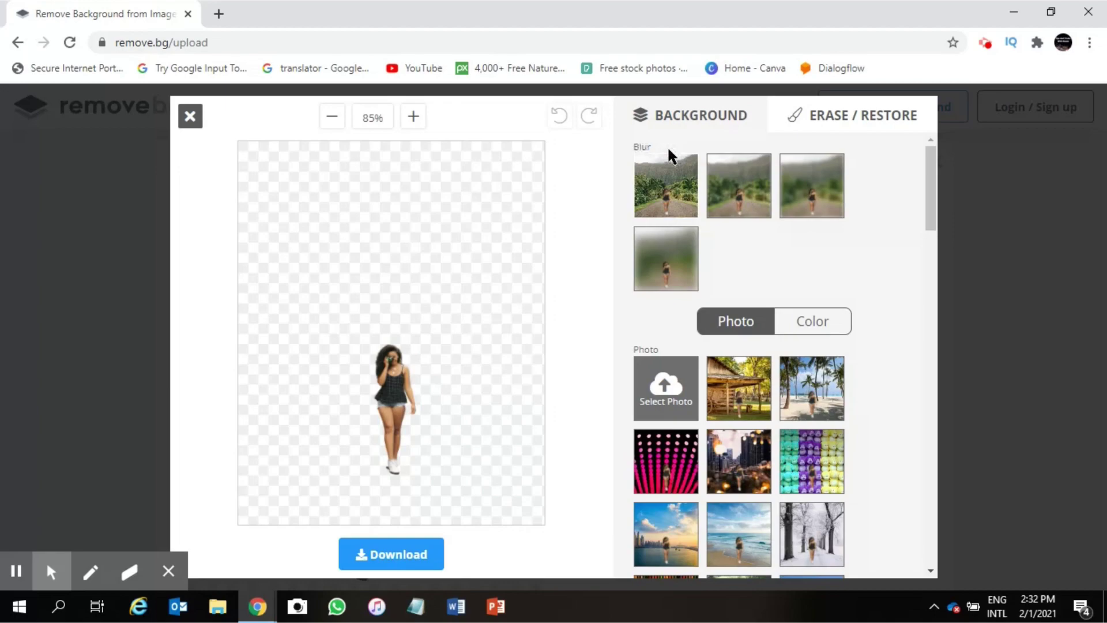
{"action": "left_click", "coordinate": [728, 190]}
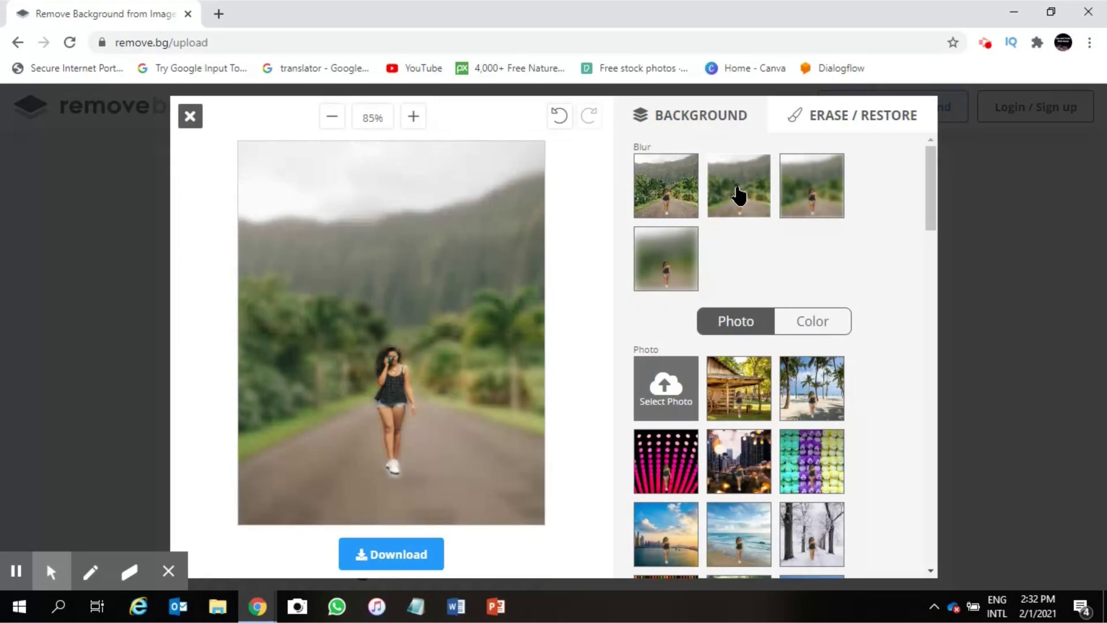
{"action": "left_click", "coordinate": [808, 198]}
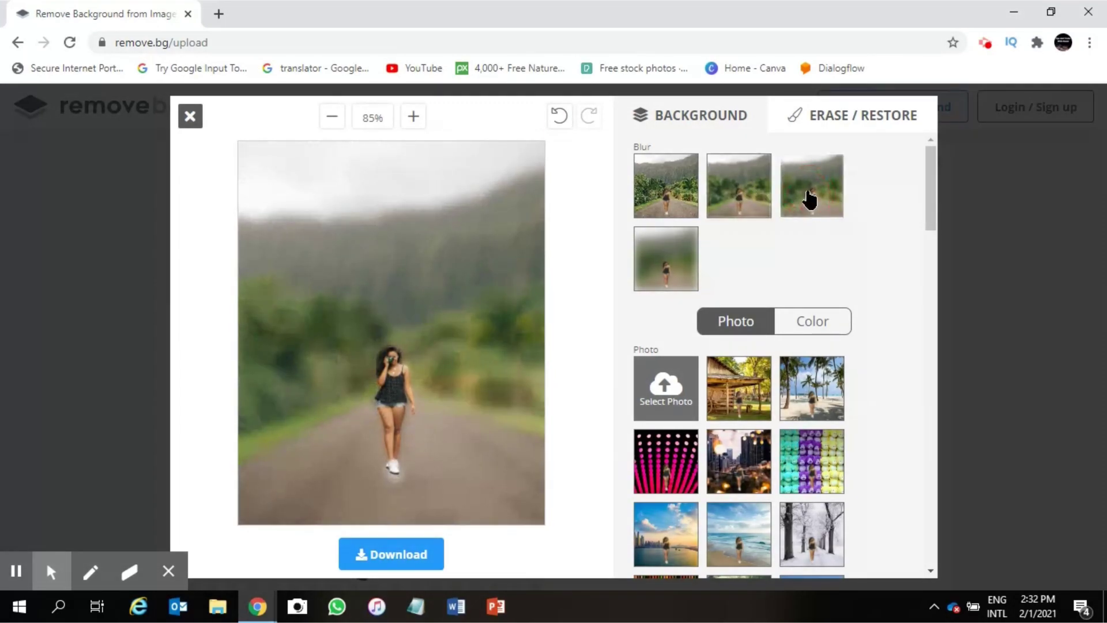
{"action": "left_click", "coordinate": [654, 254]}
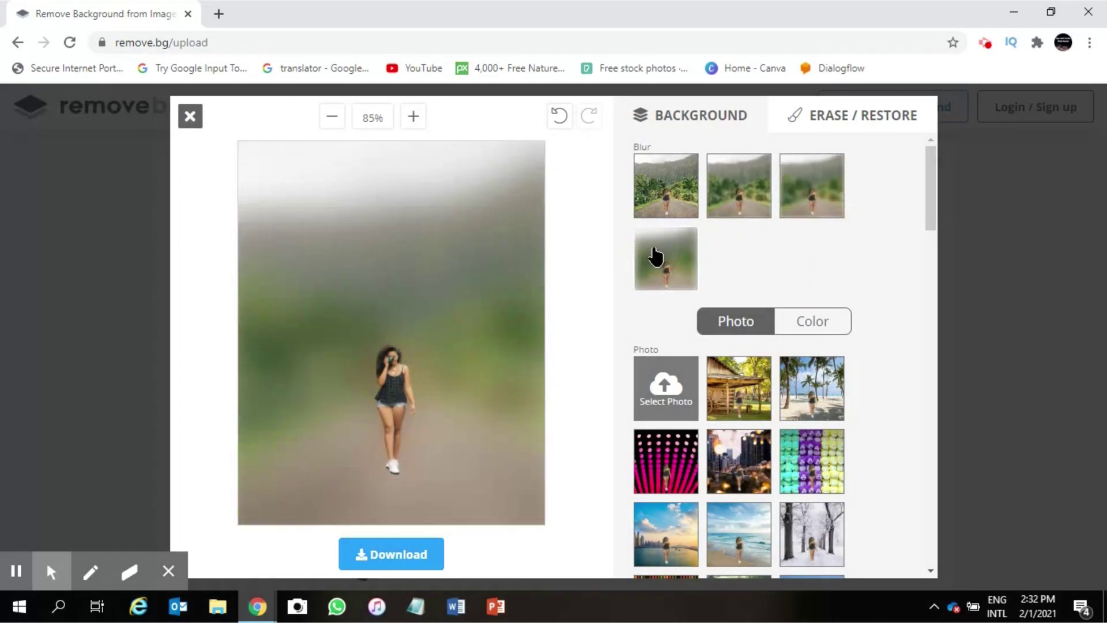
{"action": "left_click", "coordinate": [676, 183]}
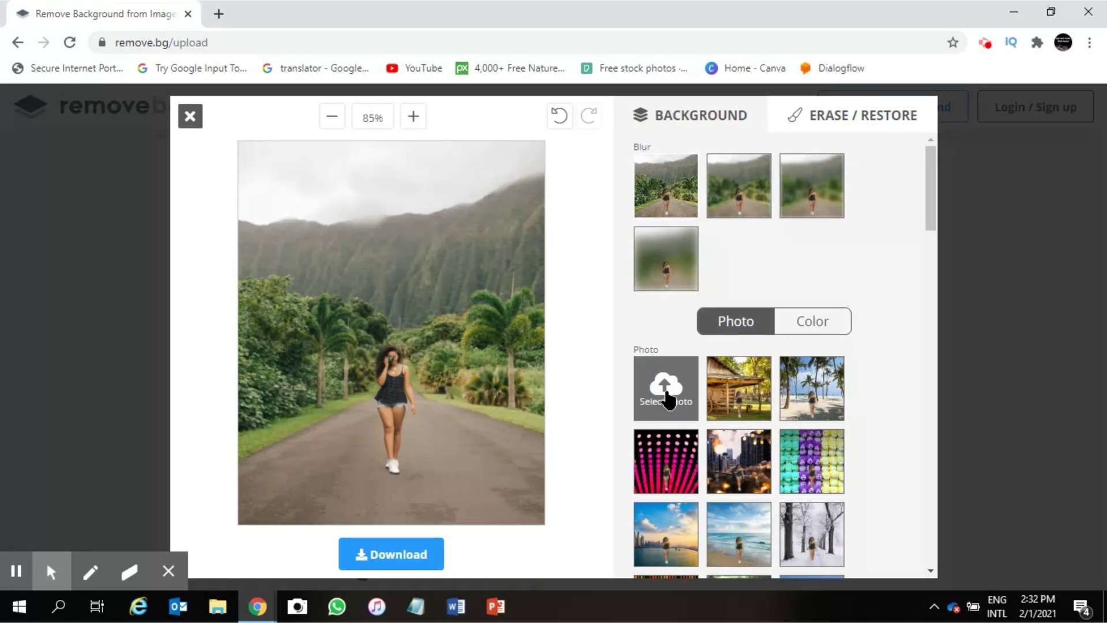
Step: Upload pexels-laziii-codar-886317 from Downloads as the background photo
{"action": "left_click", "coordinate": [666, 394]}
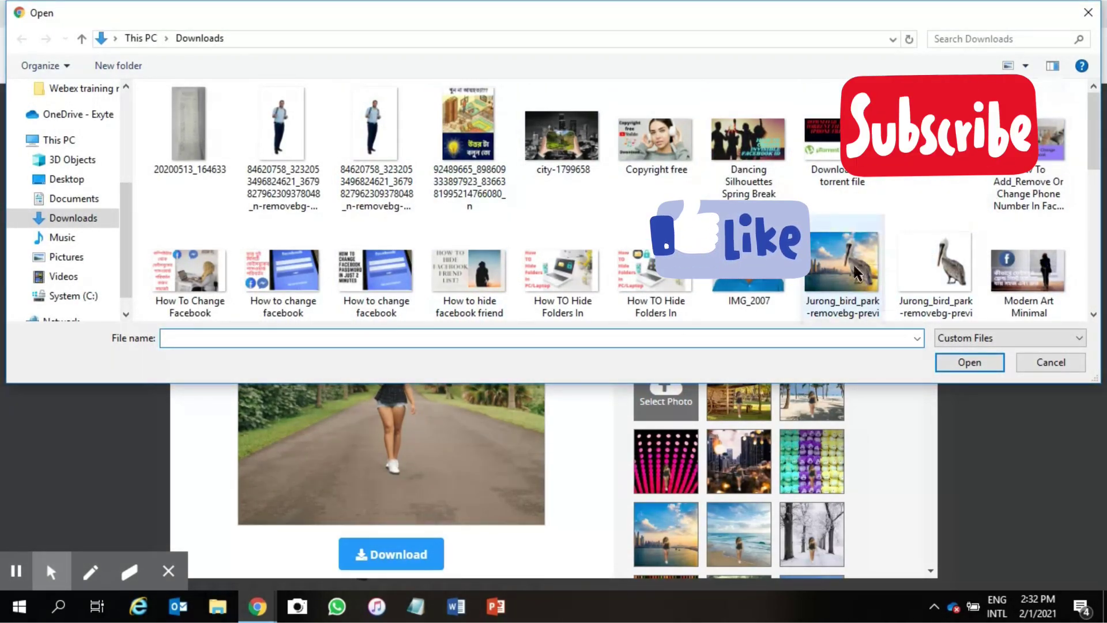
{"action": "scroll", "coordinate": [865, 254], "scroll_direction": "down", "scroll_amount": 5}
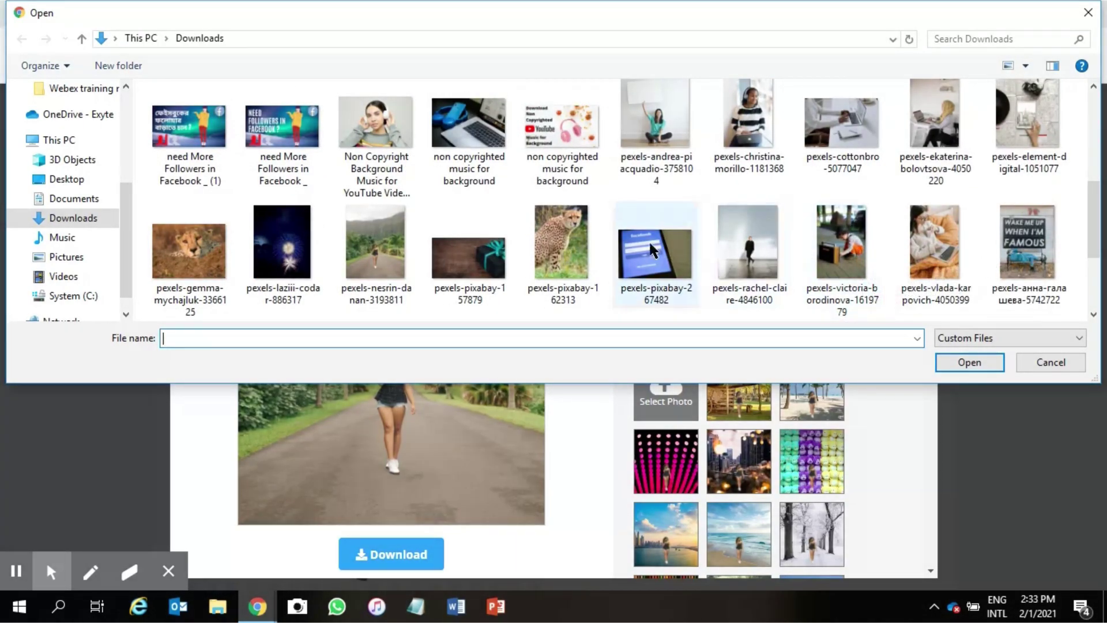
{"action": "left_click", "coordinate": [298, 255]}
{"action": "right_click", "coordinate": [283, 253]}
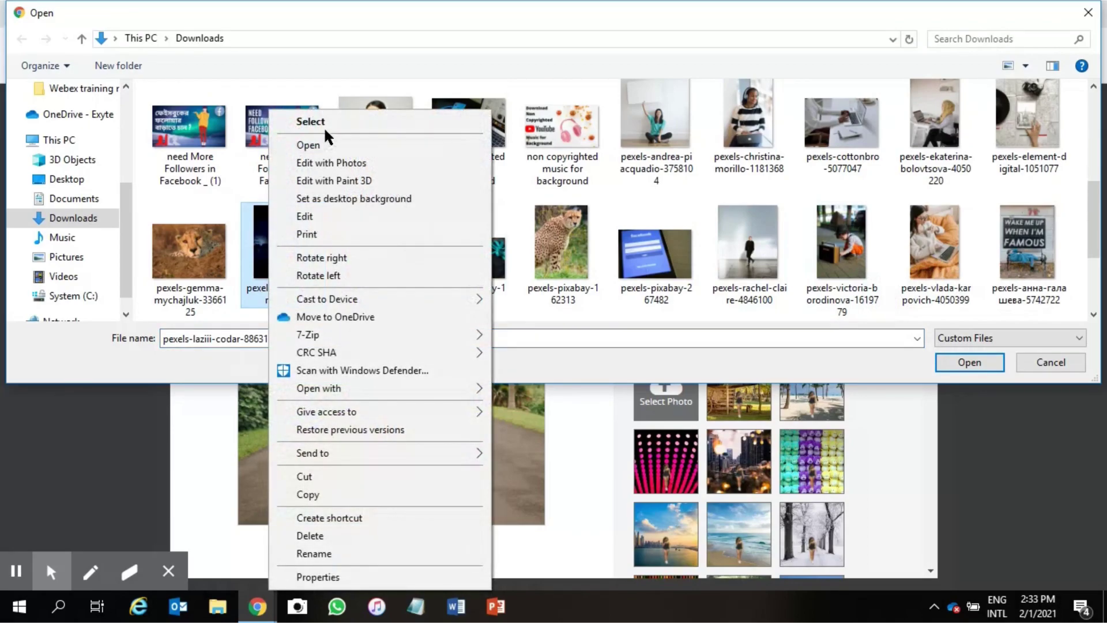
{"action": "left_click", "coordinate": [323, 123]}
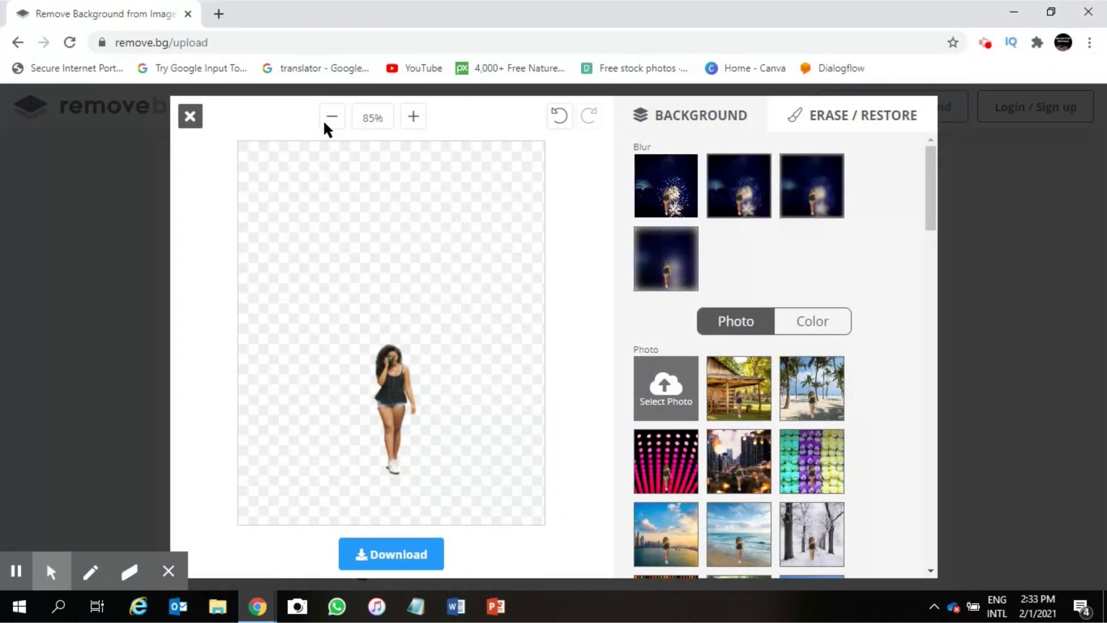
Step: Keep the fireworks background unblurred and close the background editor
{"action": "left_click", "coordinate": [662, 196]}
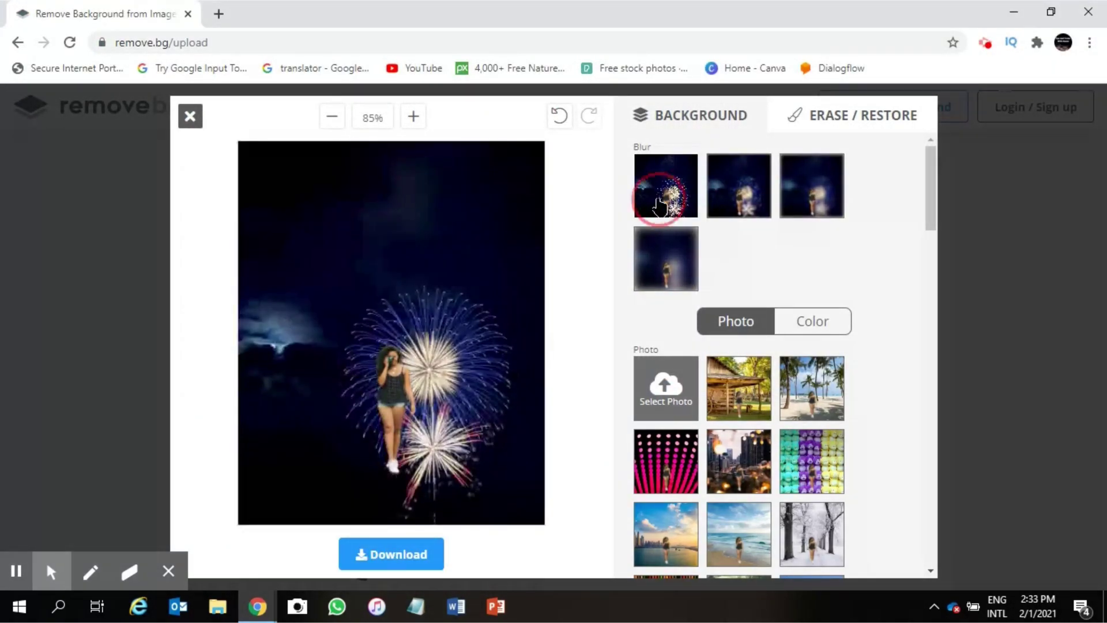
{"action": "left_click", "coordinate": [500, 358]}
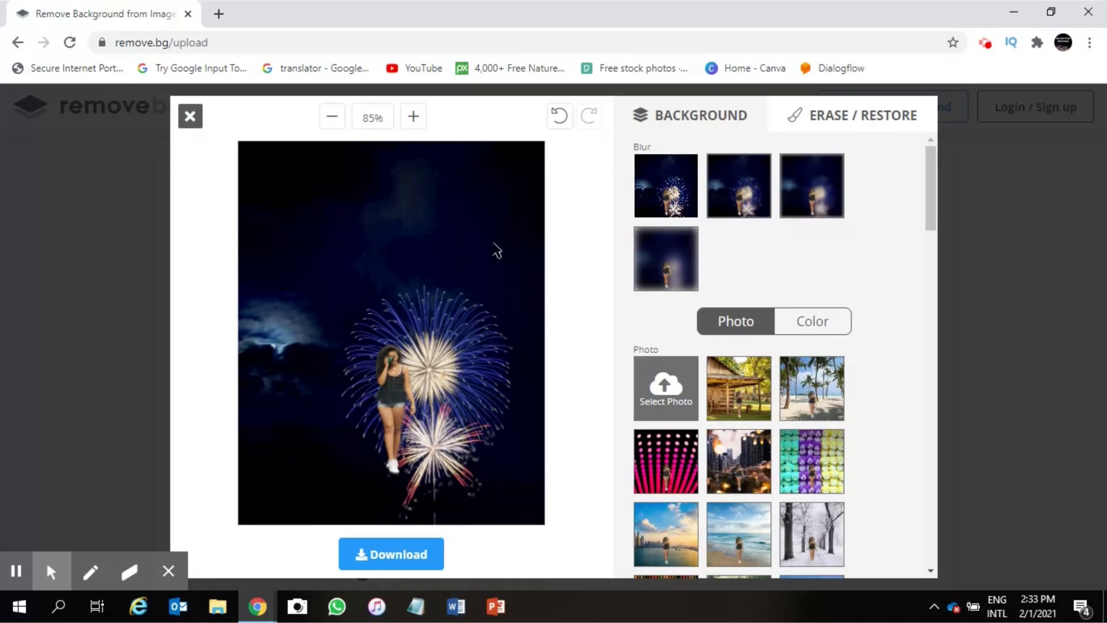
{"action": "left_click", "coordinate": [190, 117]}
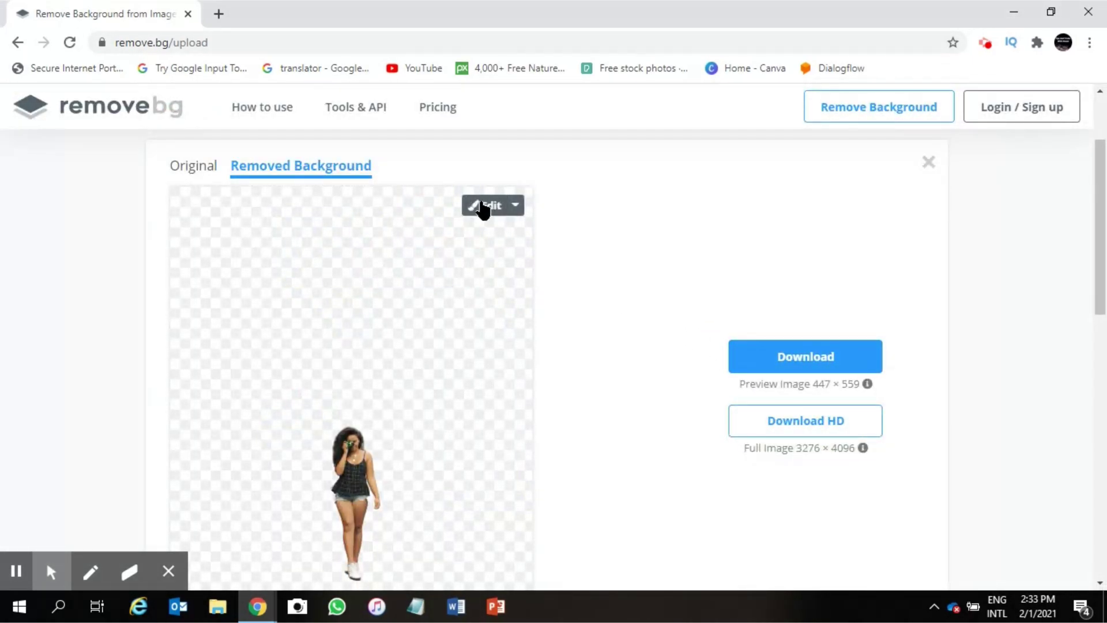
Step: Reopen the editor and try cabin, palm beach, city sunset, seaside and snowy path backgrounds
{"action": "left_click", "coordinate": [483, 206]}
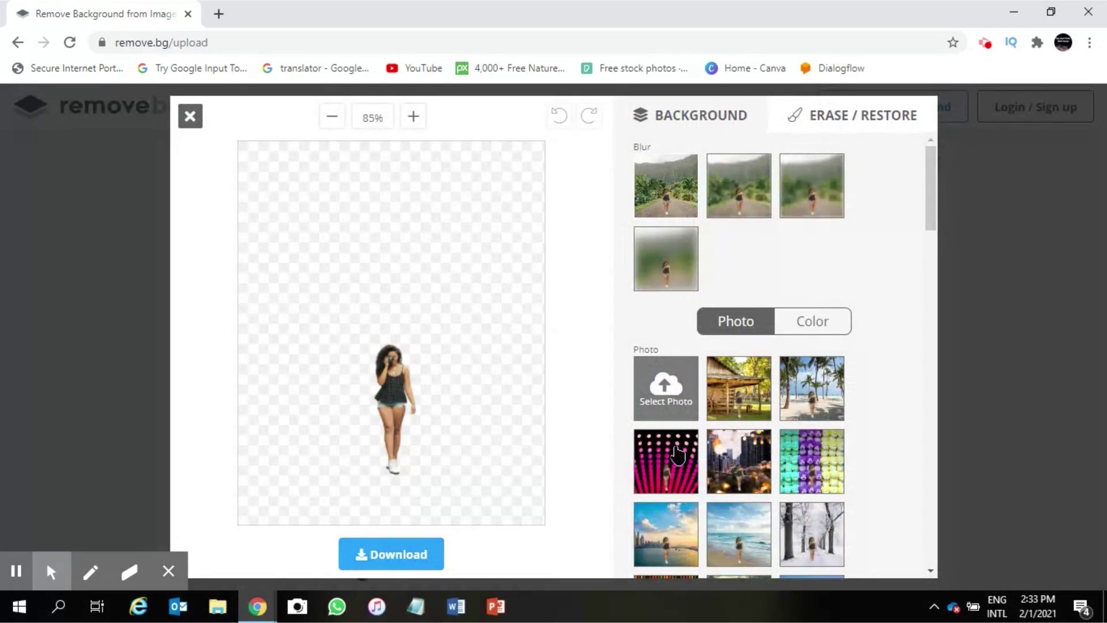
{"action": "left_click", "coordinate": [741, 406]}
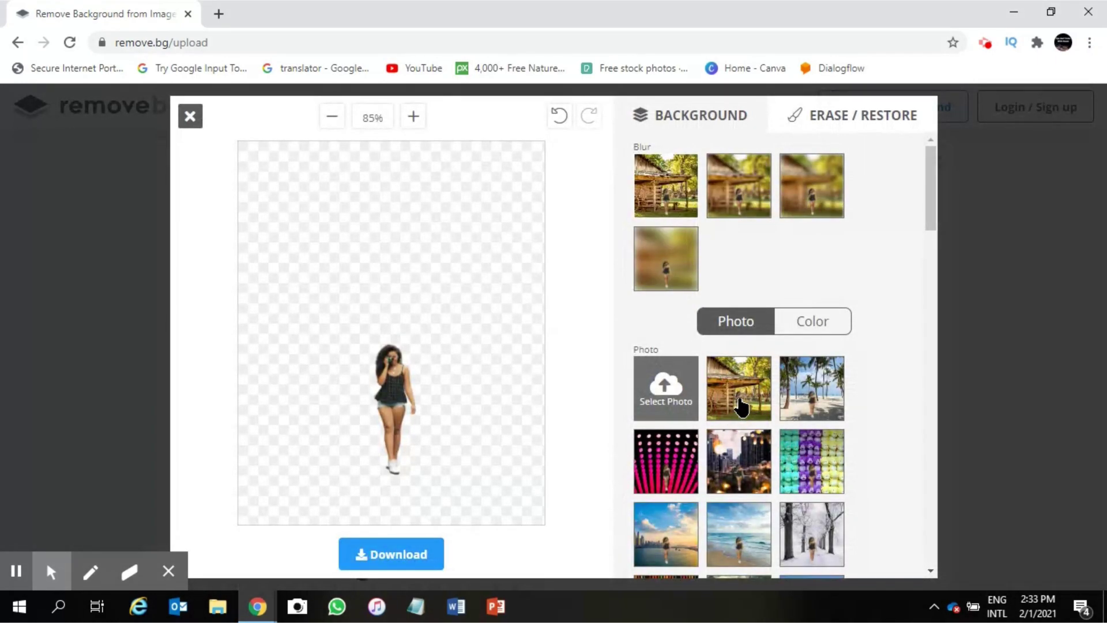
{"action": "left_click", "coordinate": [815, 406]}
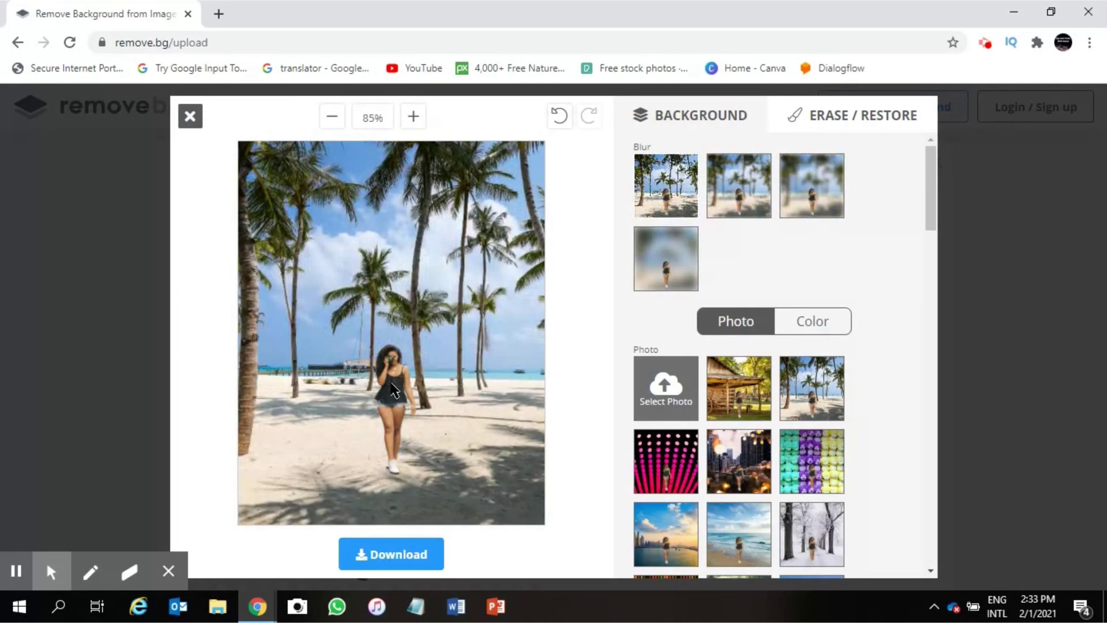
{"action": "left_click", "coordinate": [656, 535]}
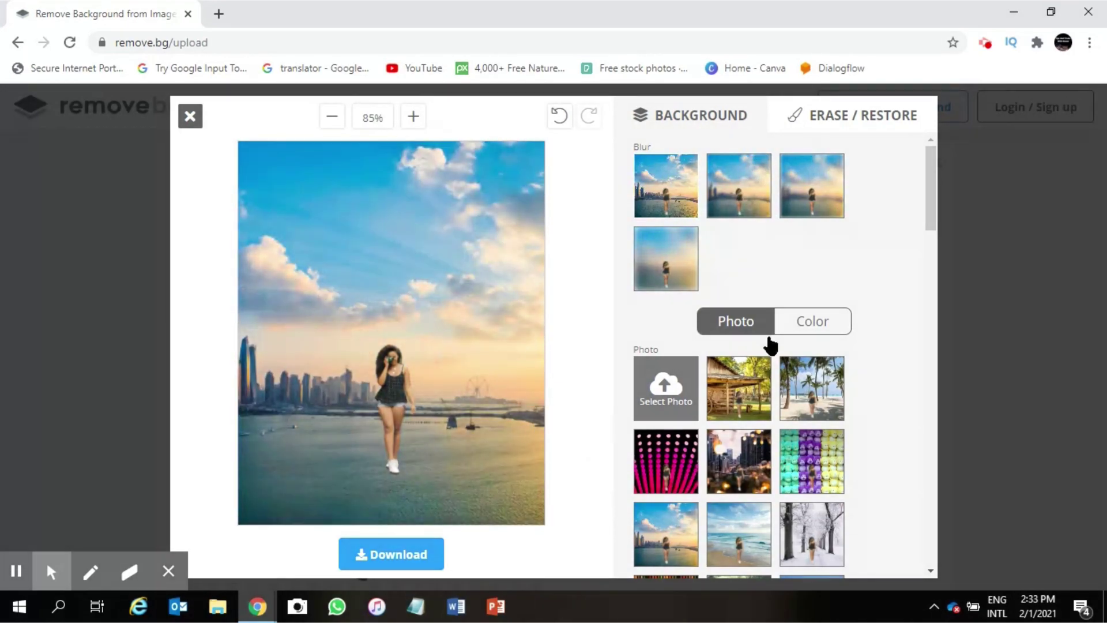
{"action": "left_click", "coordinate": [738, 527]}
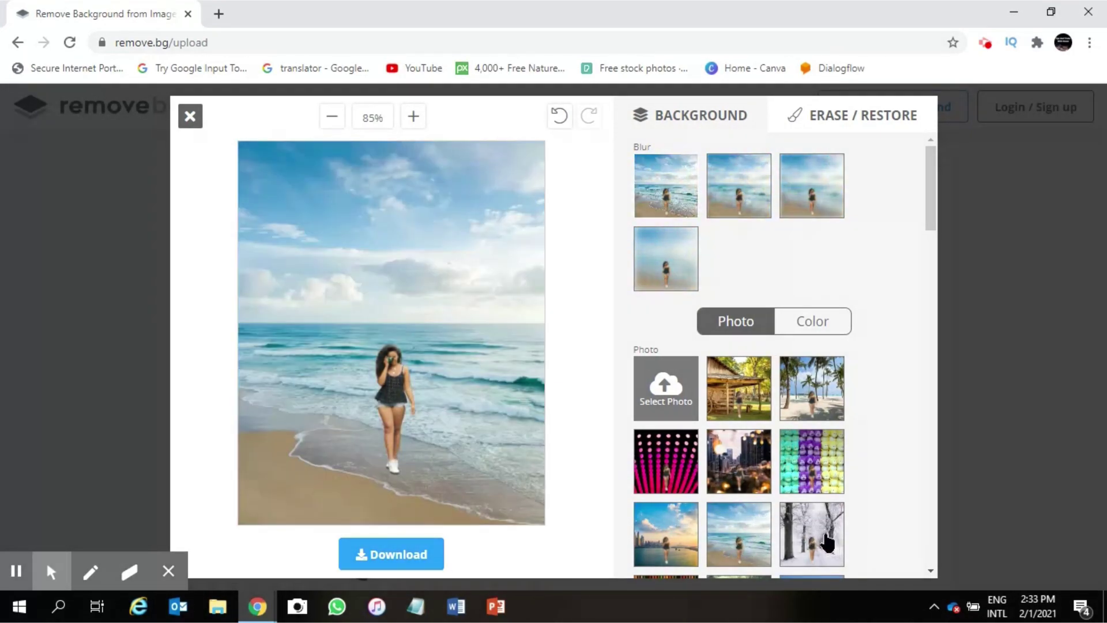
{"action": "left_click", "coordinate": [823, 541]}
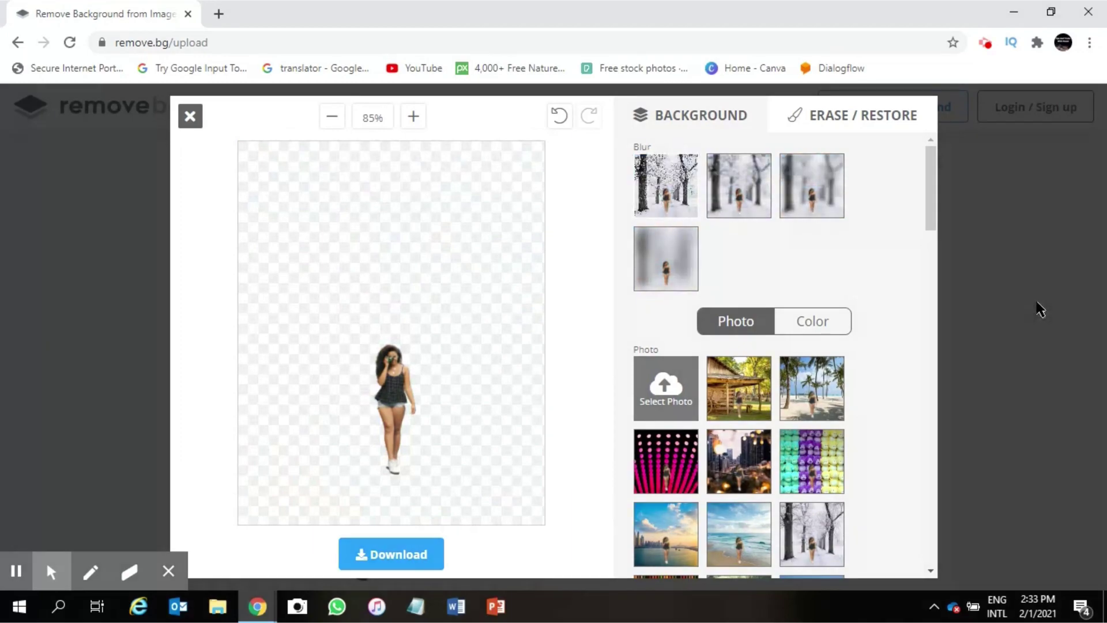
Step: Try frozen river, aerial city, mountain-lake, forest-road, snowy mountain-road and green-mountain backgrounds
{"action": "left_click_drag", "start_coordinate": [932, 194], "coordinate": [918, 254]}
{"action": "left_click", "coordinate": [726, 324]}
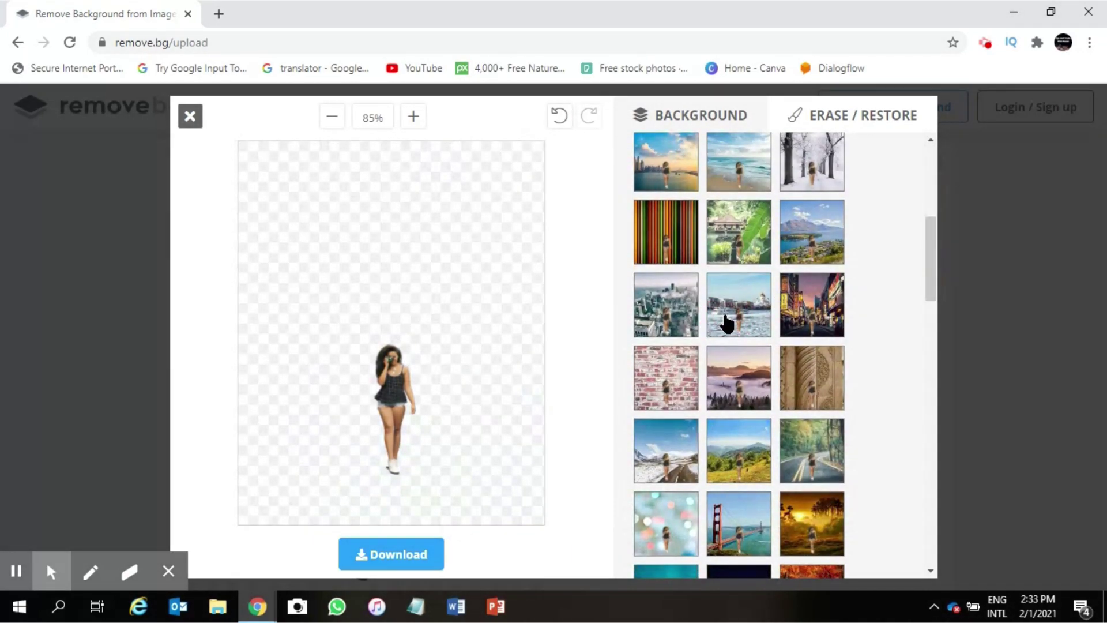
{"action": "left_click", "coordinate": [656, 323]}
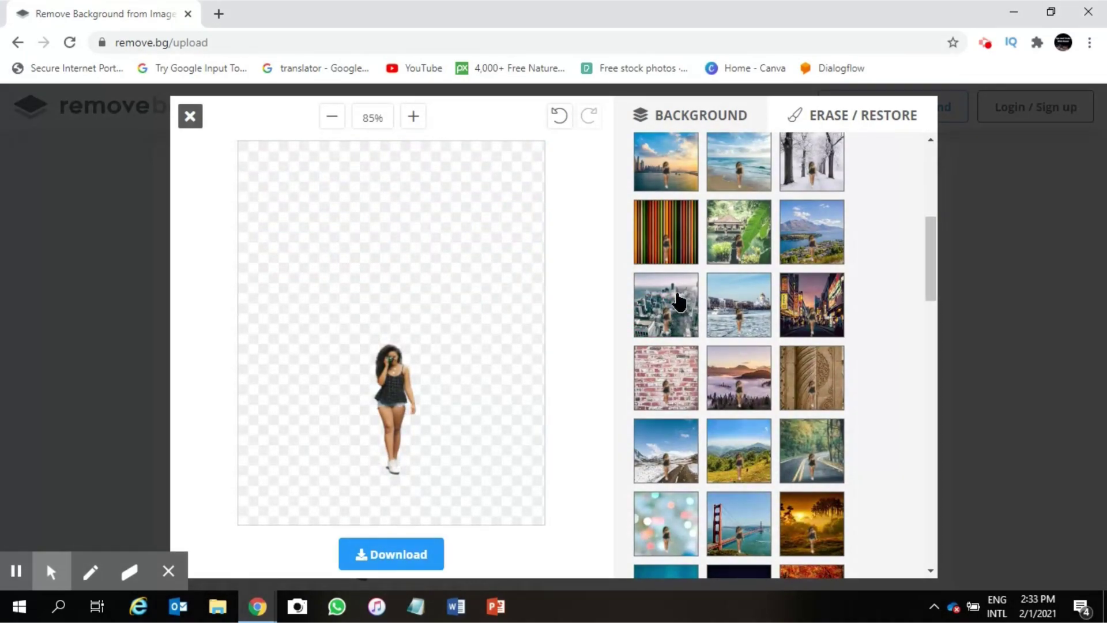
{"action": "left_click", "coordinate": [815, 237]}
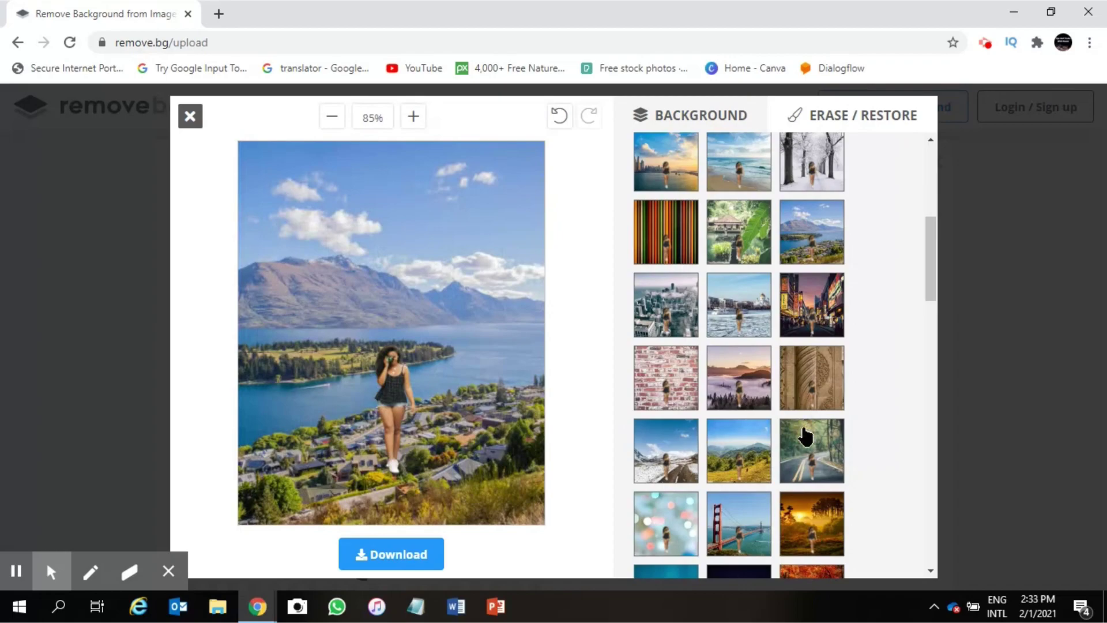
{"action": "left_click", "coordinate": [805, 436]}
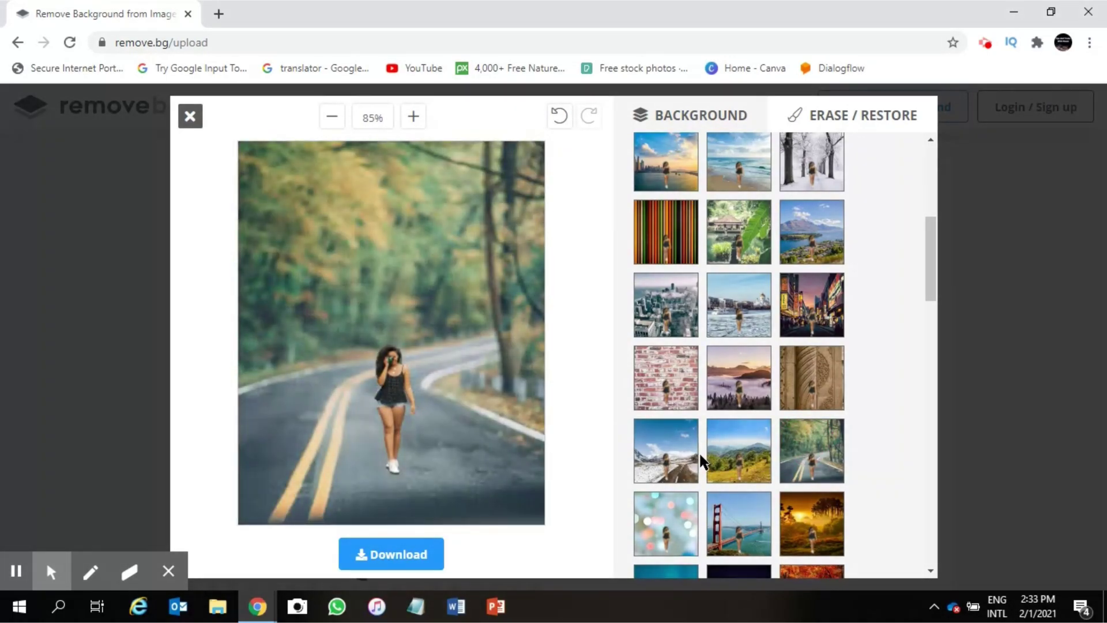
{"action": "left_click", "coordinate": [684, 443]}
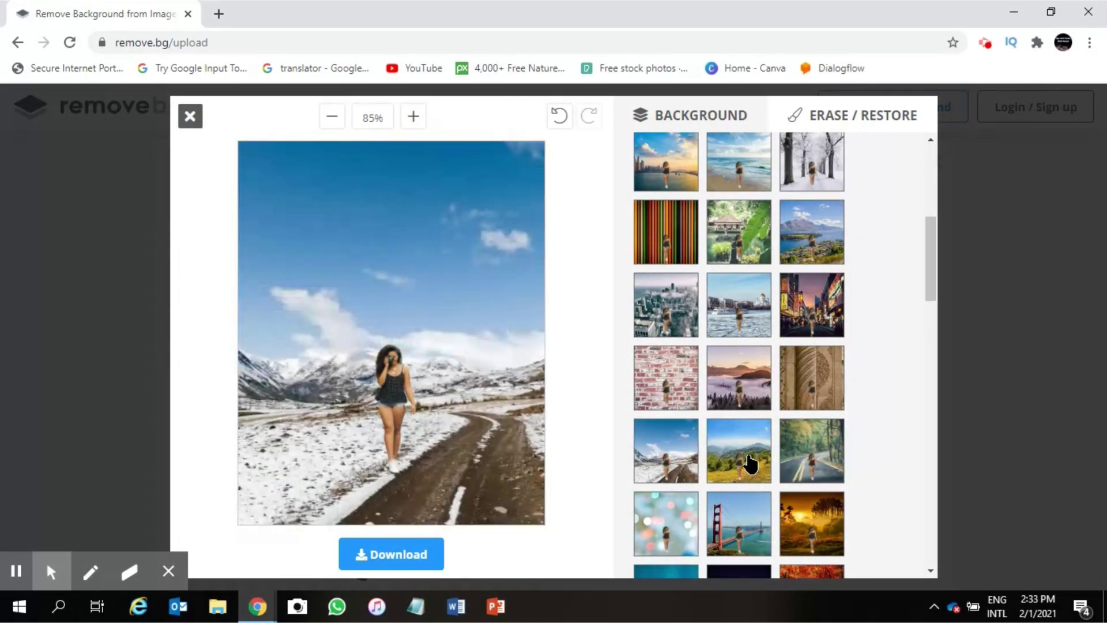
{"action": "left_click", "coordinate": [748, 457]}
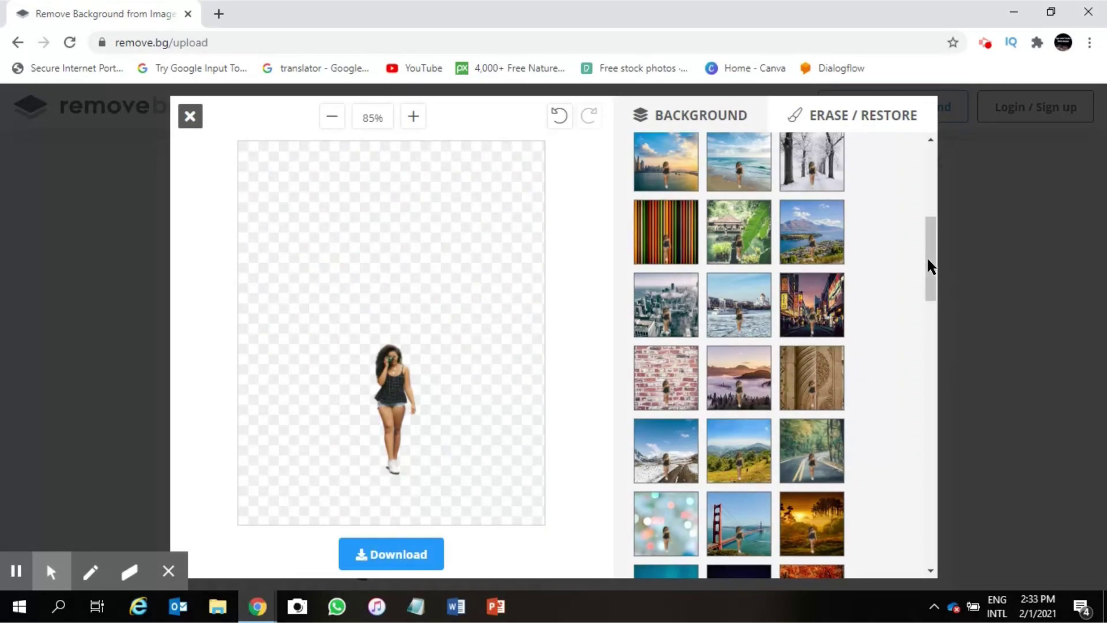
Step: Try Golden Gate, stage-lights and lake scenes, then settle on the boardwalk-and-sea background
{"action": "left_click_drag", "start_coordinate": [930, 260], "coordinate": [935, 321]}
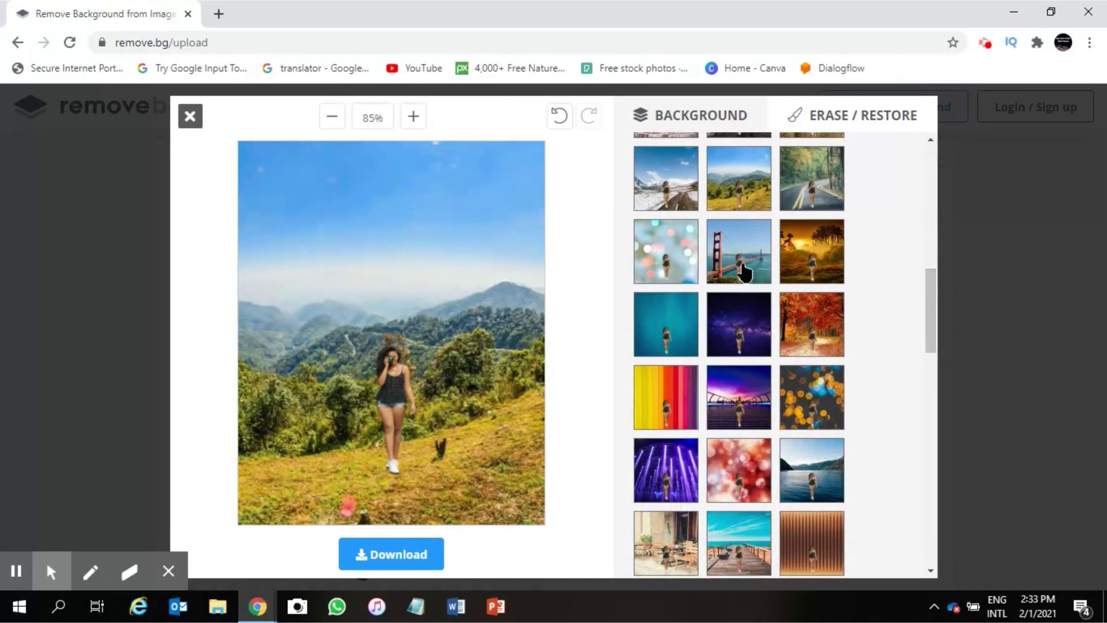
{"action": "left_click", "coordinate": [743, 266]}
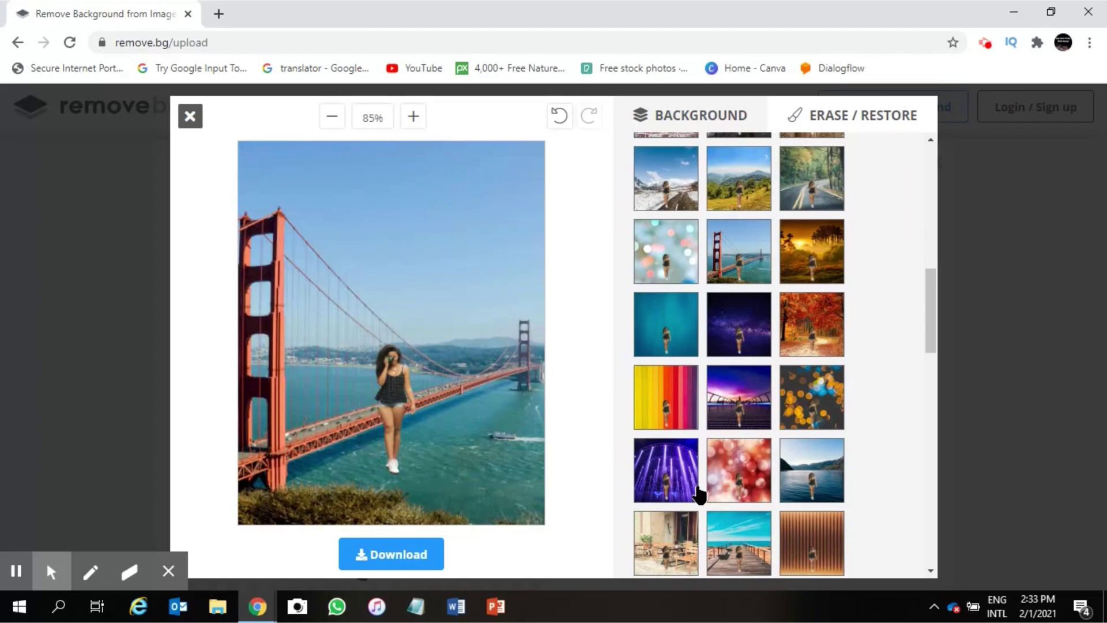
{"action": "left_click", "coordinate": [672, 478]}
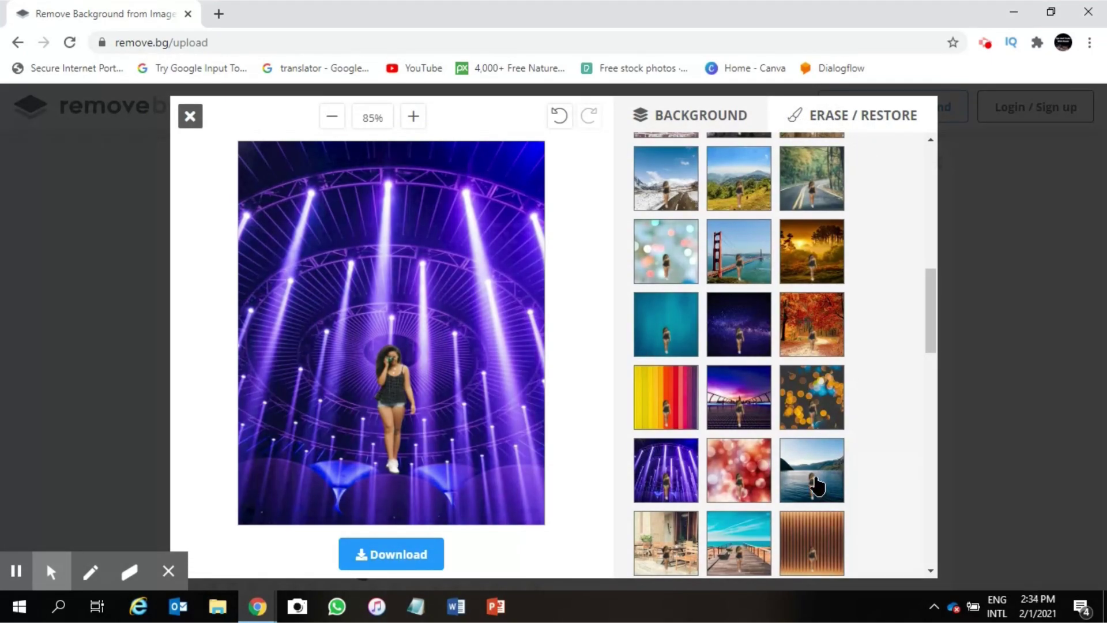
{"action": "left_click", "coordinate": [817, 486]}
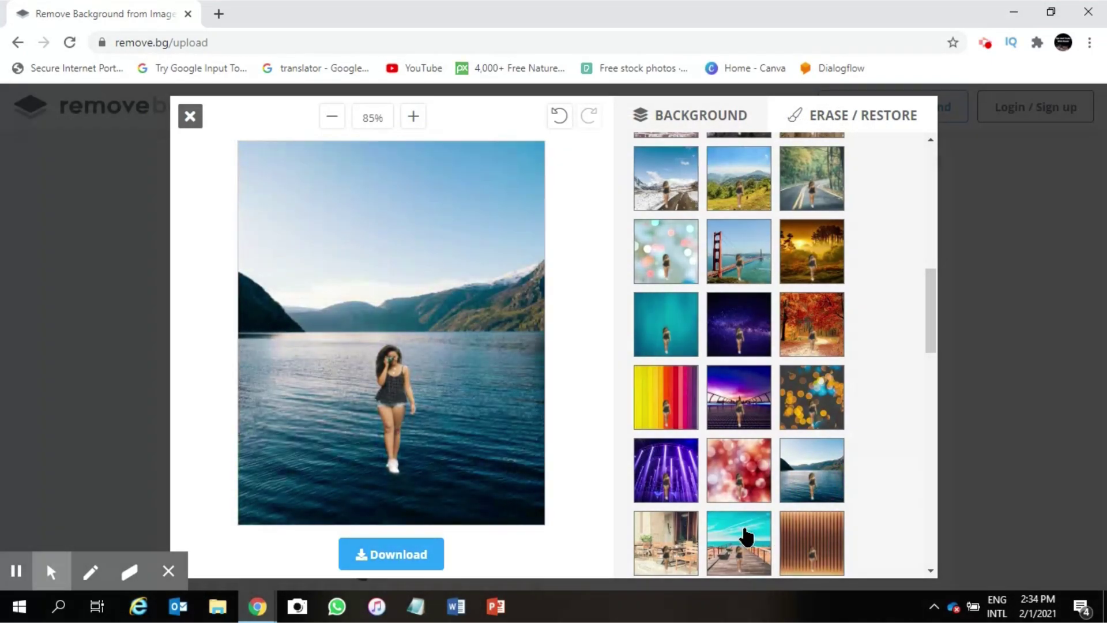
{"action": "left_click", "coordinate": [762, 530]}
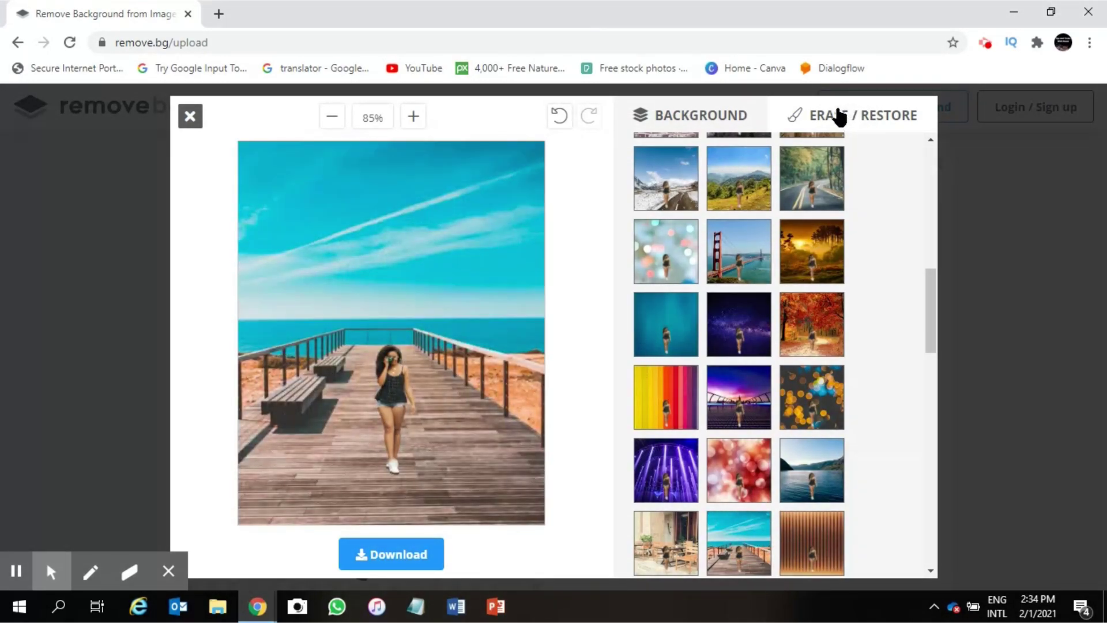
Step: With Erase / Restore, erase strokes over the left bench and the woman's legs
{"action": "left_click", "coordinate": [836, 115]}
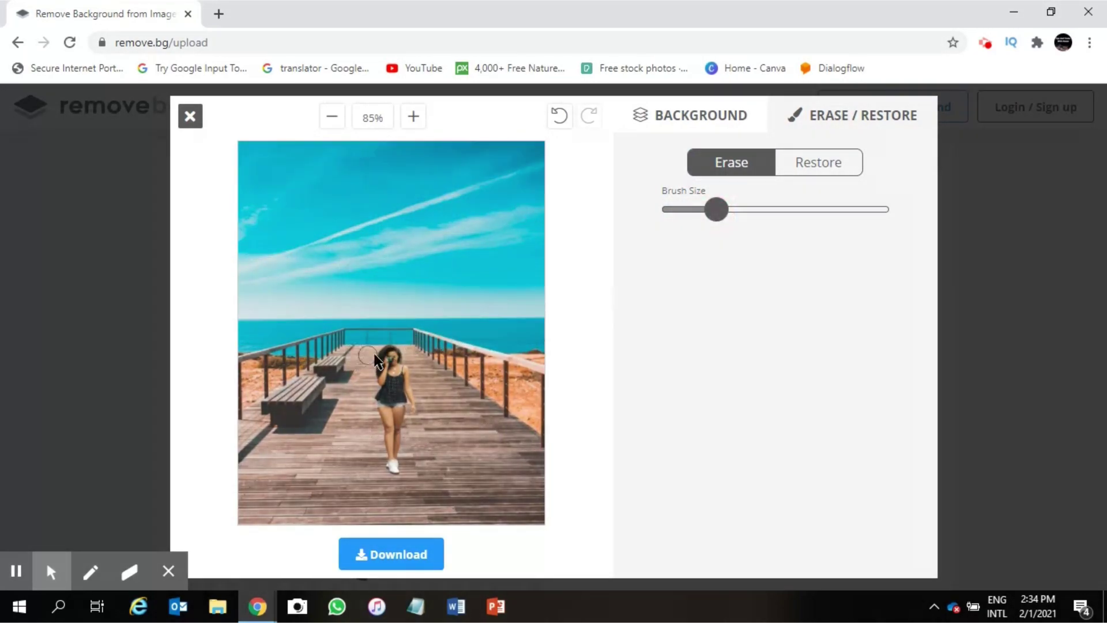
{"action": "left_click", "coordinate": [297, 389]}
{"action": "left_click_drag", "start_coordinate": [297, 389], "coordinate": [296, 420]}
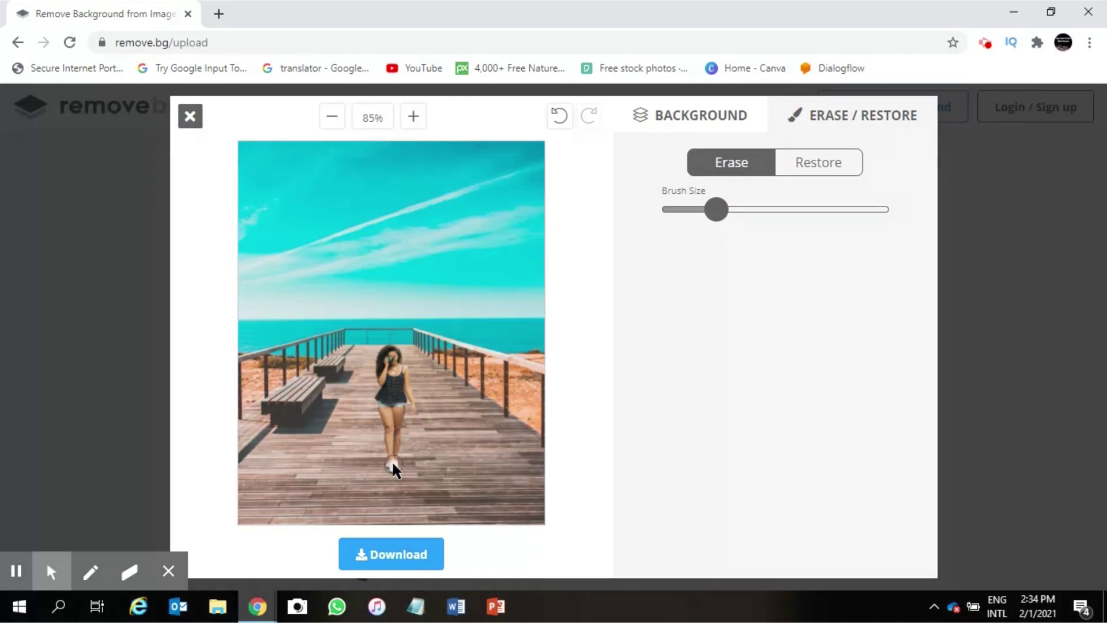
{"action": "mouse_move", "coordinate": [387, 461]}
{"action": "left_mouse_down"}
{"action": "mouse_move", "coordinate": [409, 429]}
{"action": "mouse_move", "coordinate": [384, 415]}
{"action": "mouse_move", "coordinate": [421, 409]}
{"action": "mouse_move", "coordinate": [376, 398]}
{"action": "mouse_move", "coordinate": [407, 396]}
{"action": "mouse_move", "coordinate": [373, 395]}
{"action": "mouse_move", "coordinate": [398, 403]}
{"action": "left_mouse_up"}
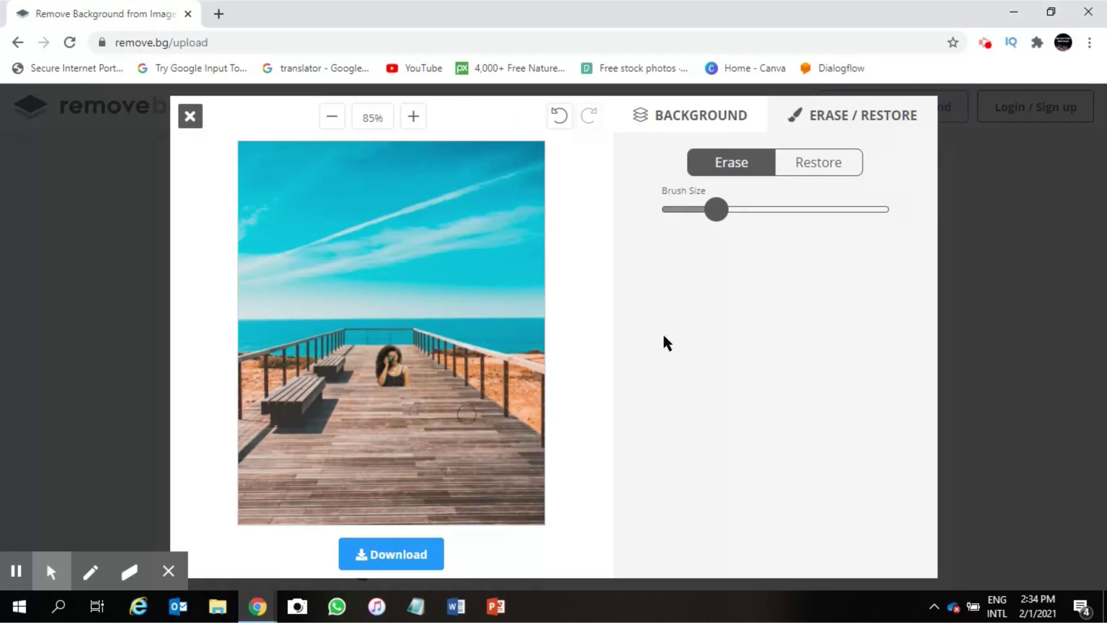
Step: Undo both erase strokes and download the finished boardwalk composite
{"action": "left_click", "coordinate": [559, 118]}
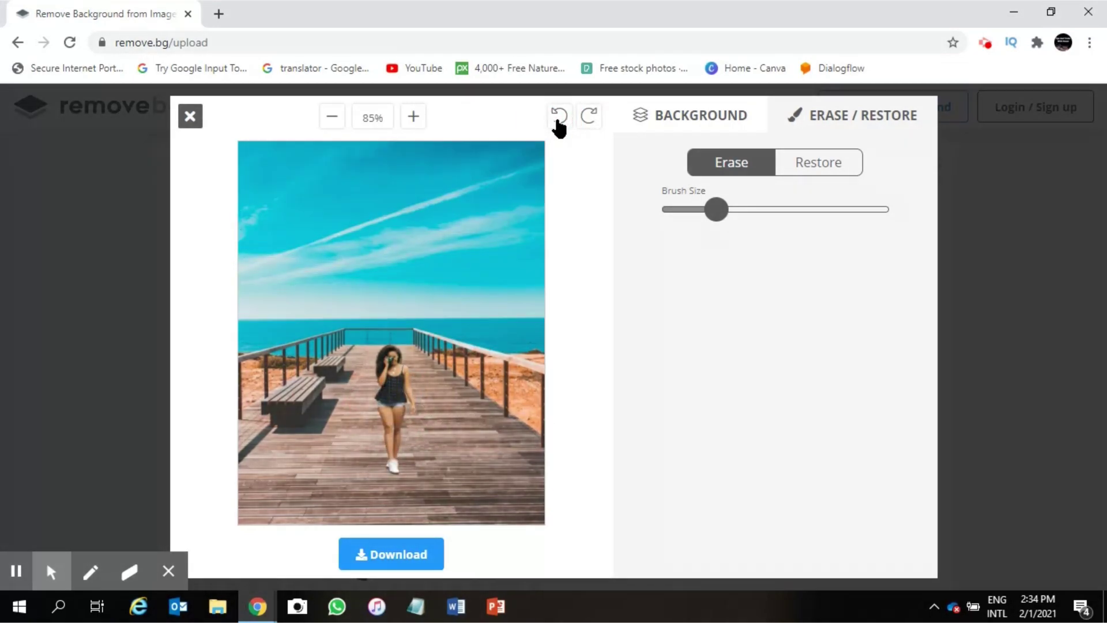
{"action": "left_click", "coordinate": [558, 121]}
{"action": "left_click", "coordinate": [403, 558]}
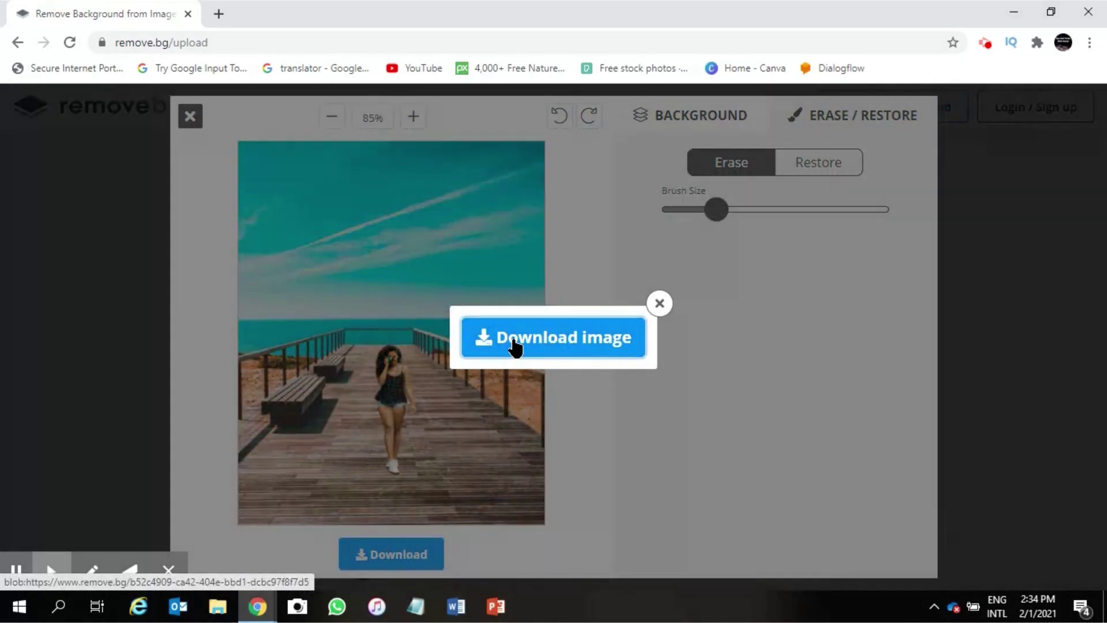
{"action": "left_click", "coordinate": [514, 339]}
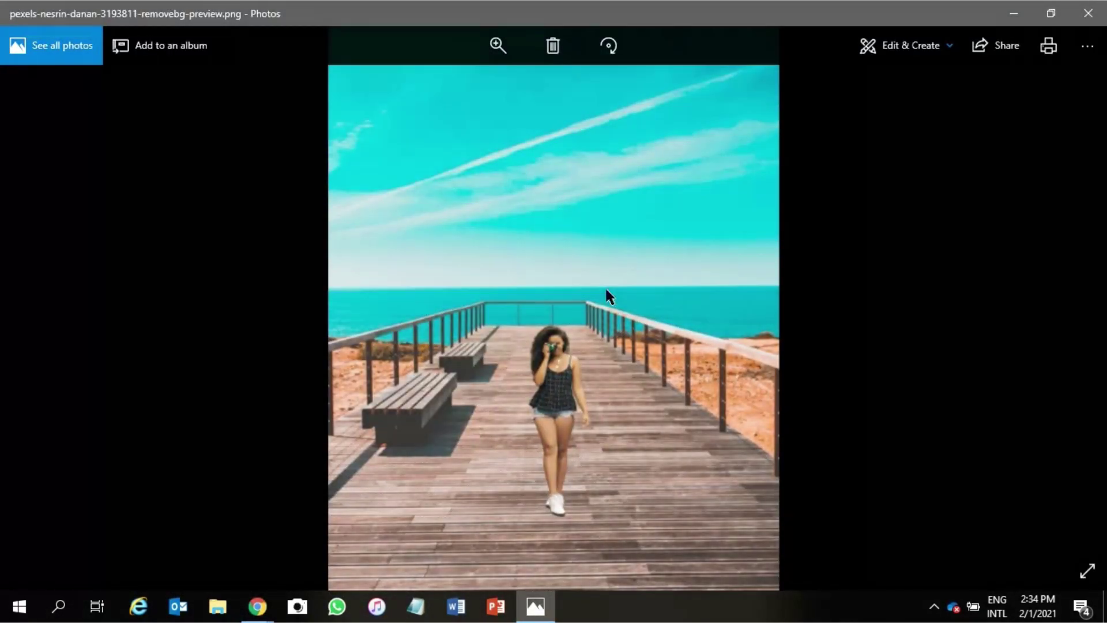
Step: Open the downloaded photo's Share option in Photos, then close the share panel
{"action": "right_click", "coordinate": [571, 220]}
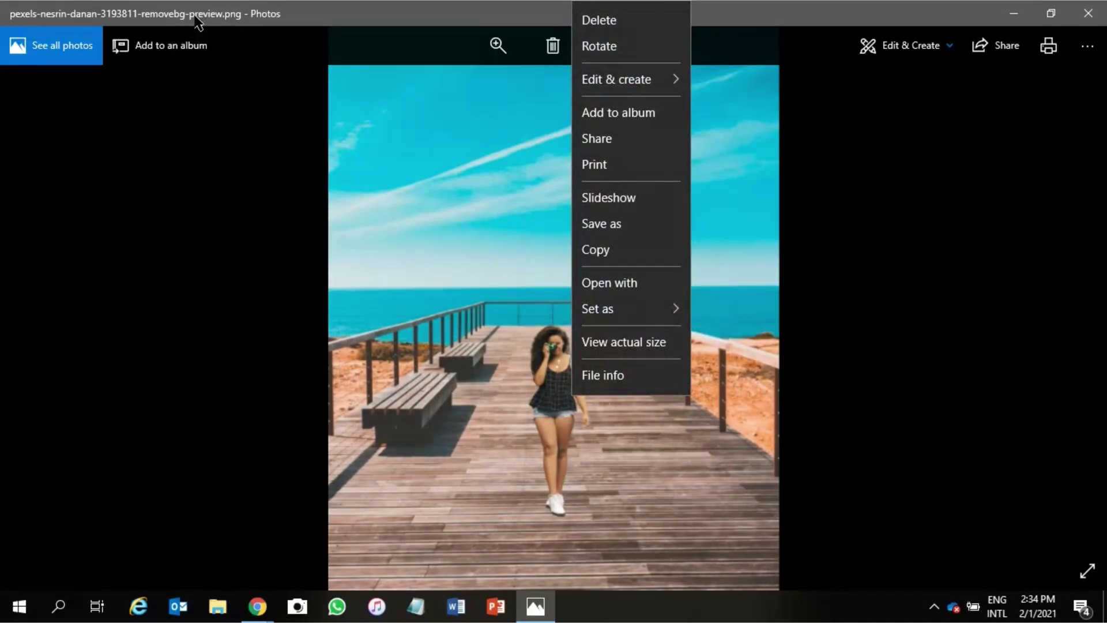
{"action": "left_click", "coordinate": [518, 254]}
{"action": "right_click", "coordinate": [564, 248]}
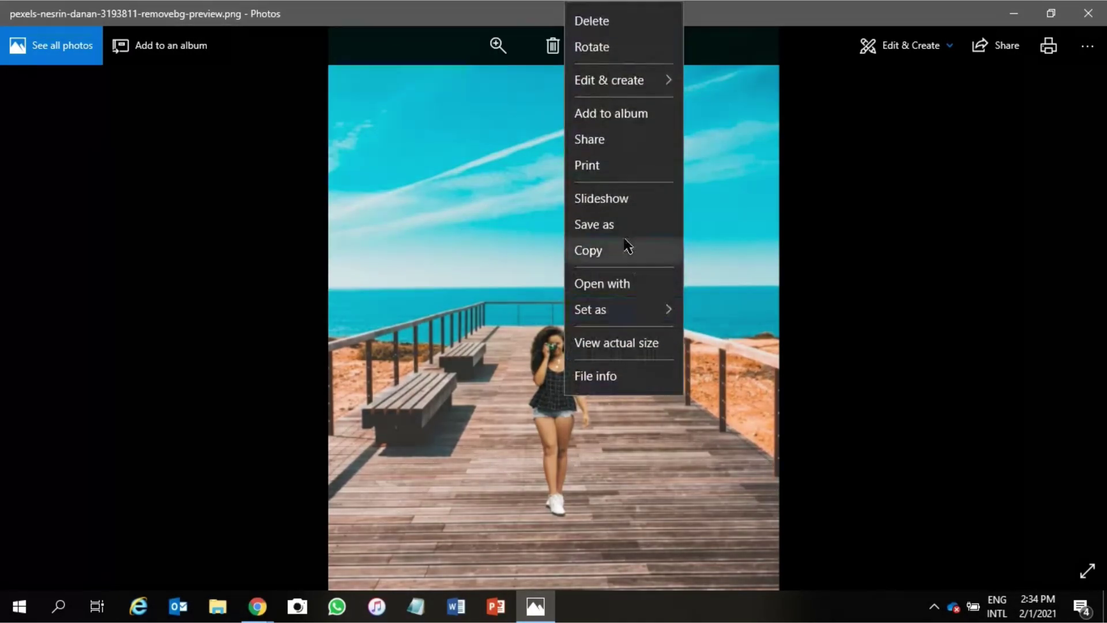
{"action": "left_click", "coordinate": [606, 140]}
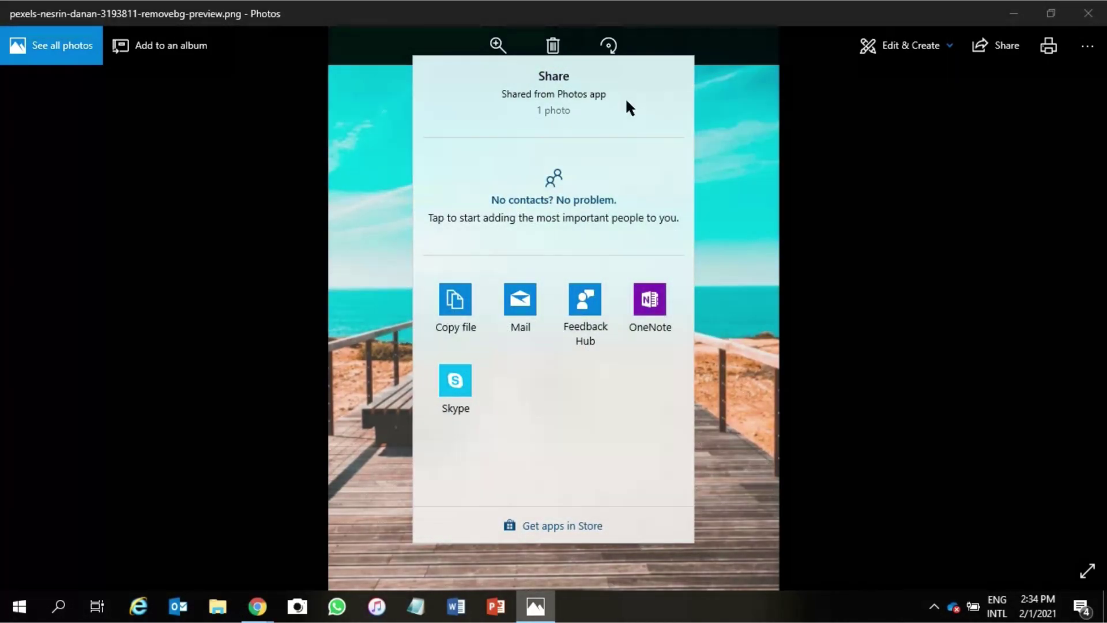
{"action": "left_click", "coordinate": [721, 138]}
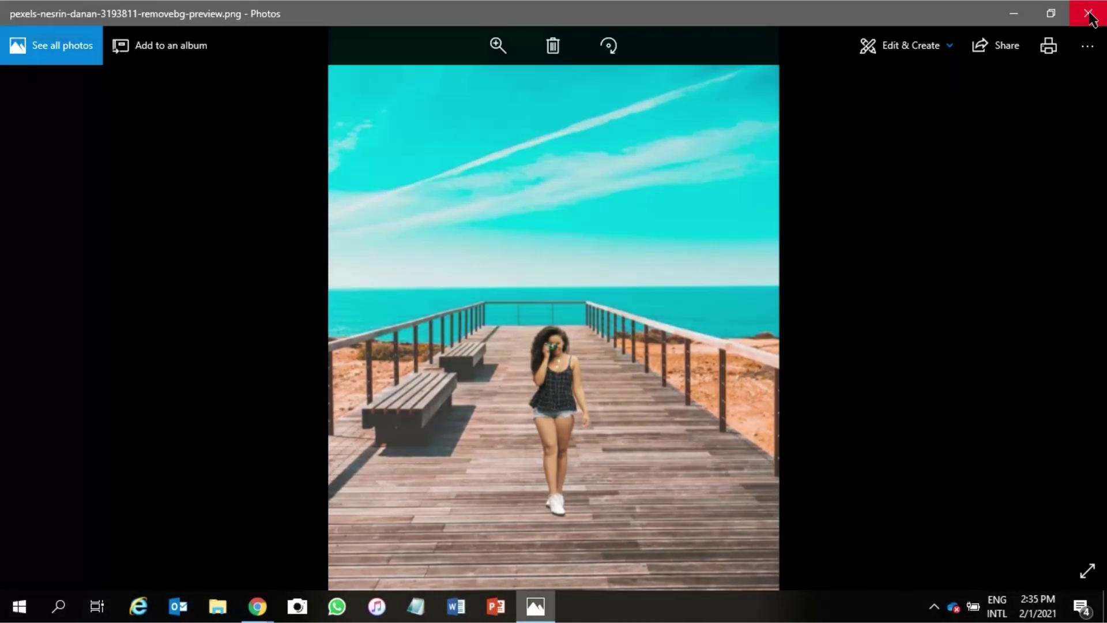
Step: Close Windows Photos and dismiss the download prompt in remove.bg
{"action": "left_click", "coordinate": [1089, 14]}
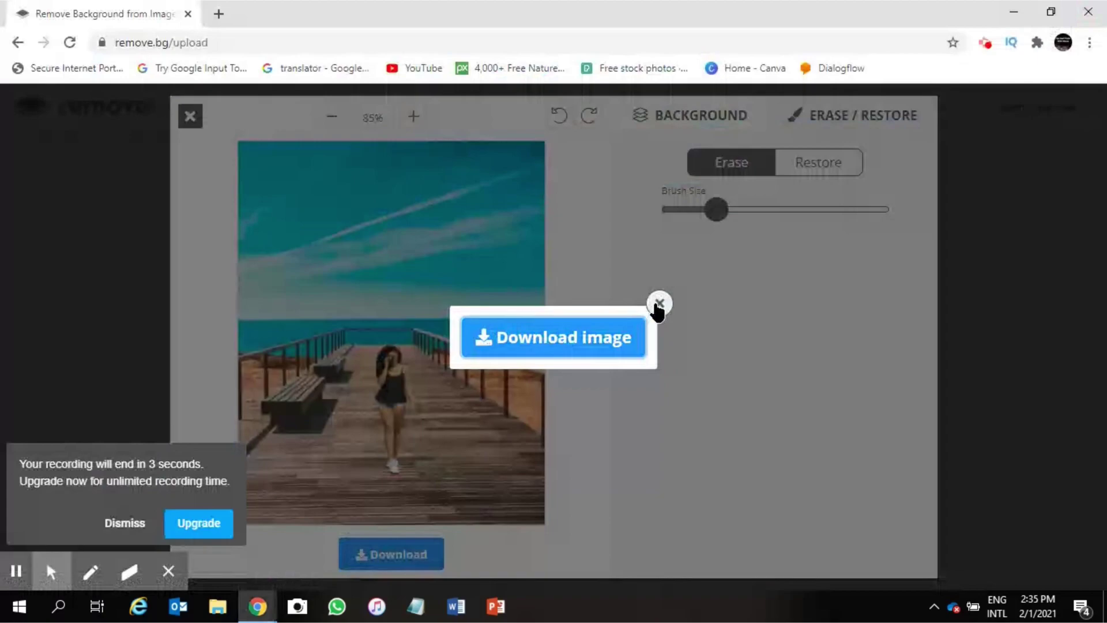
{"action": "left_click", "coordinate": [659, 304]}
{"action": "left_click", "coordinate": [987, 42]}
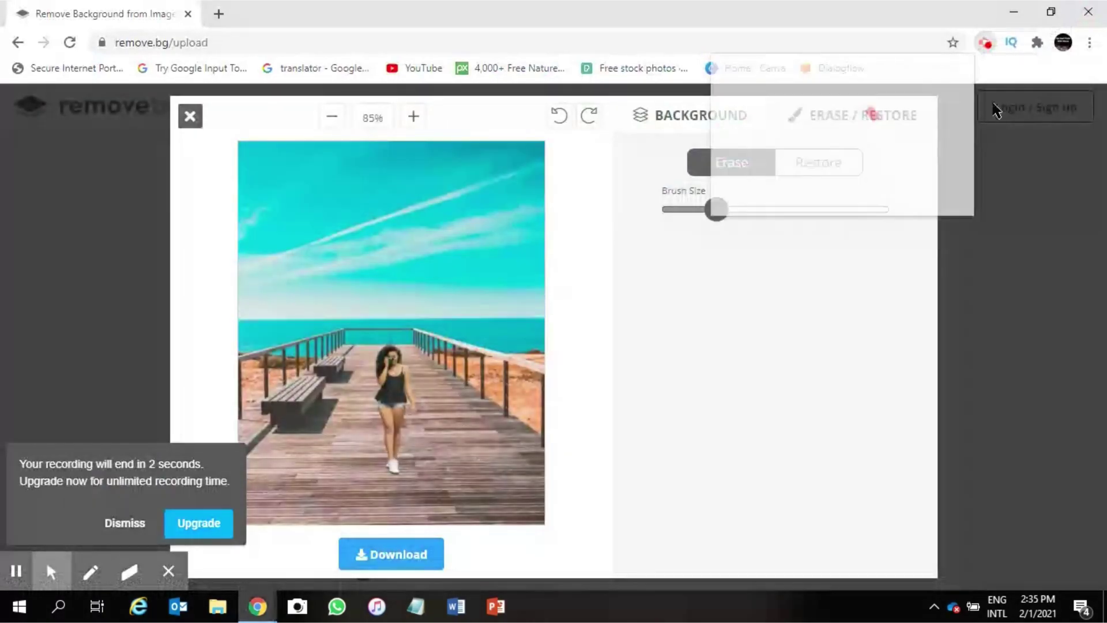